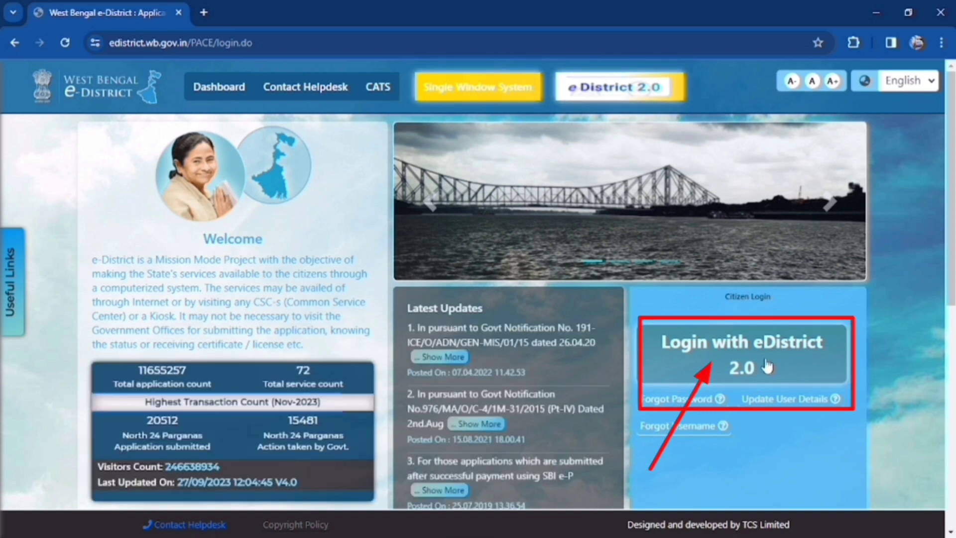
Go to the eDistrict 2.0 citizen login, view the registration form, and return to User Login
{"action": "left_click", "coordinate": [766, 365]}
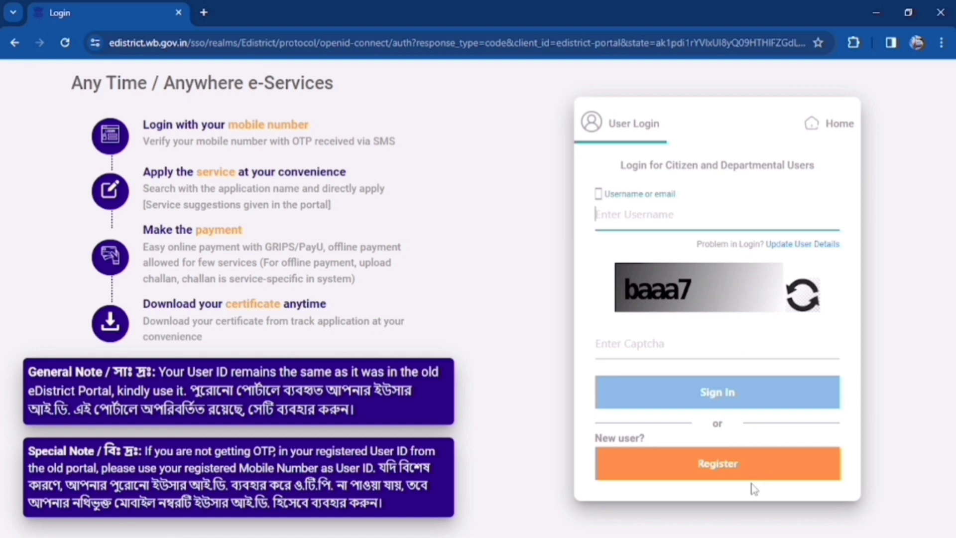
{"action": "left_click", "coordinate": [720, 473]}
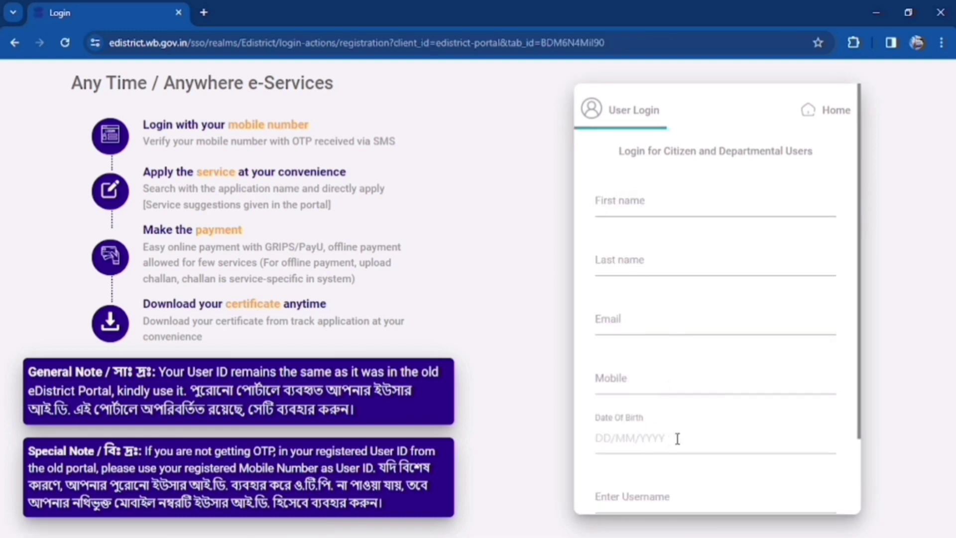
{"action": "scroll", "coordinate": [677, 439], "scroll_direction": "down", "scroll_amount": 3}
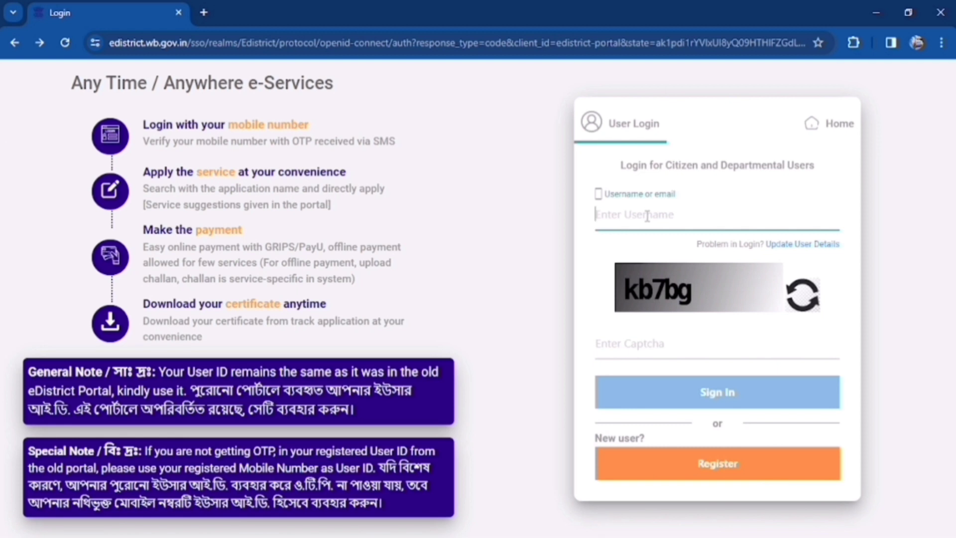
{"action": "left_click", "coordinate": [687, 224]}
Sign in with the username and captcha, then paste and submit the received OTP
{"action": "left_click", "coordinate": [709, 404]}
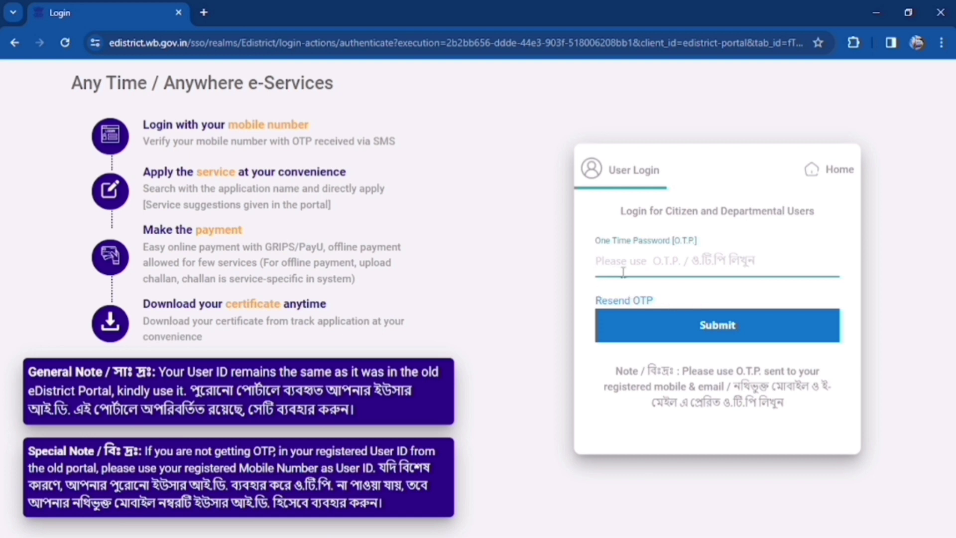
{"action": "key", "text": "ctrl+v"}
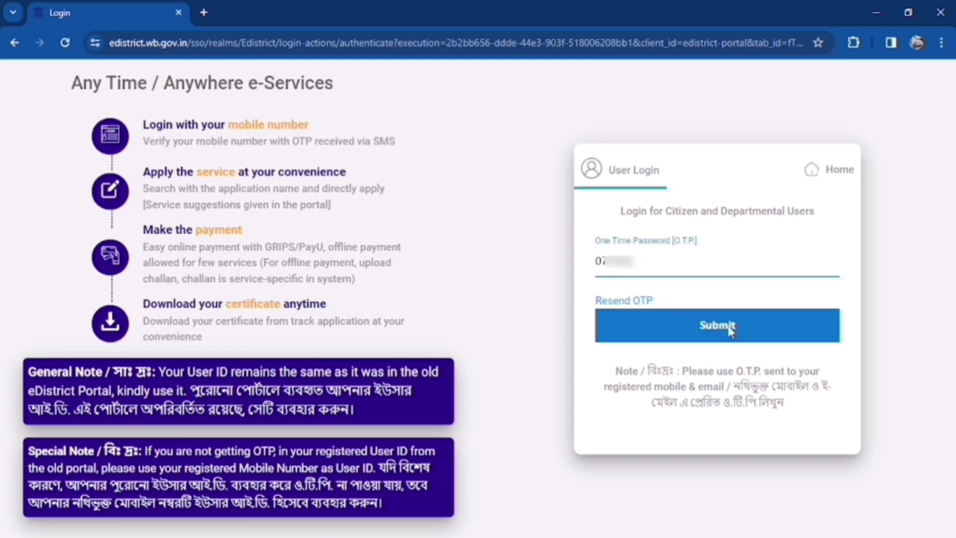
{"action": "left_click", "coordinate": [730, 329]}
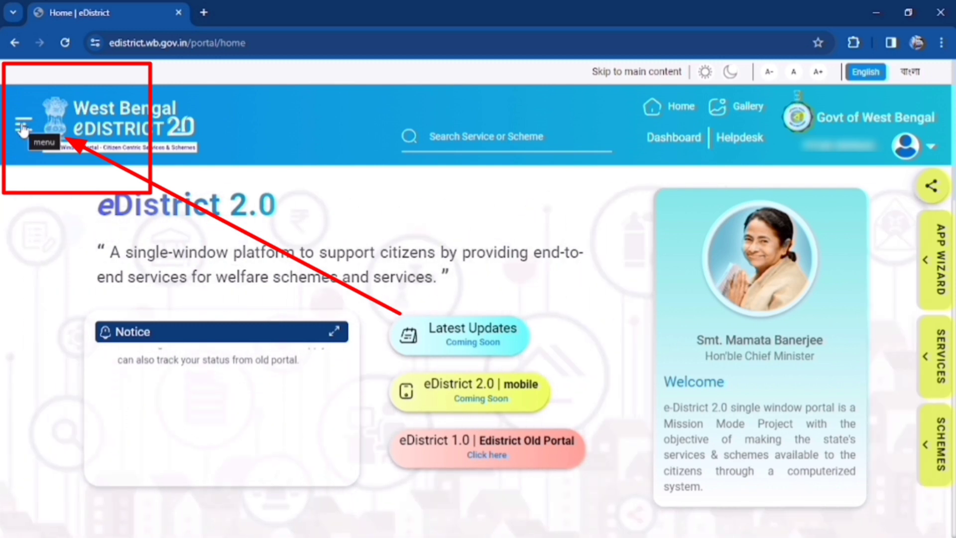
Open Services from the menu, filter to Certificates, and select Income Certificate
{"action": "left_click", "coordinate": [22, 127]}
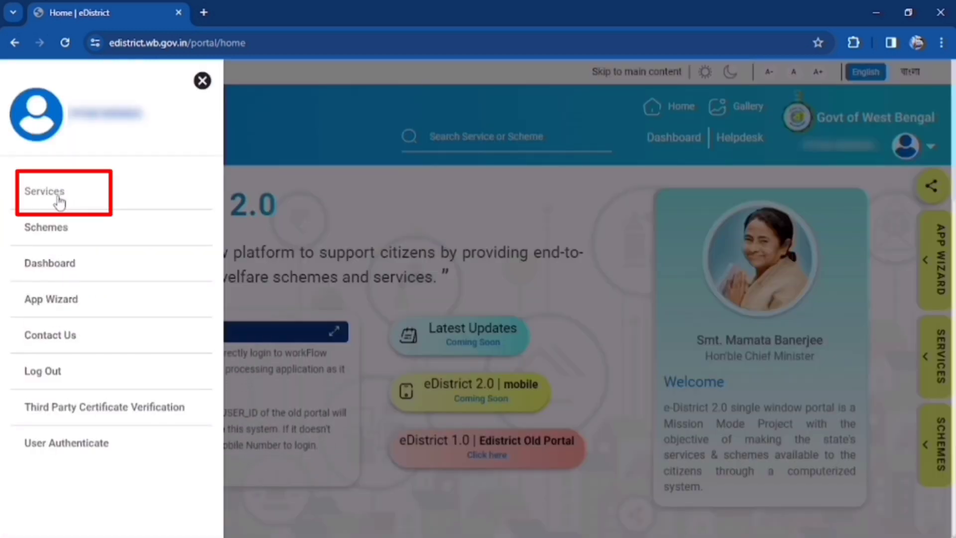
{"action": "left_click", "coordinate": [58, 199]}
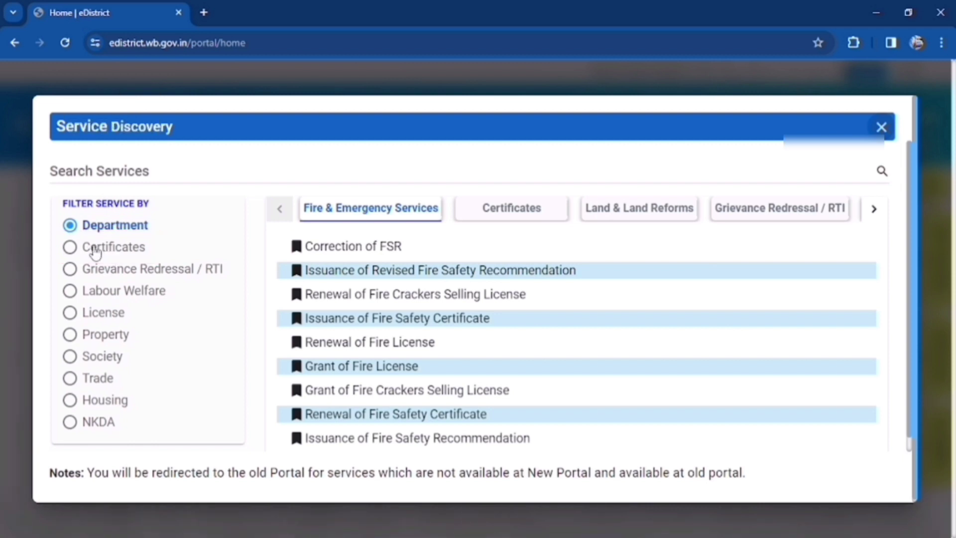
{"action": "left_click", "coordinate": [74, 249]}
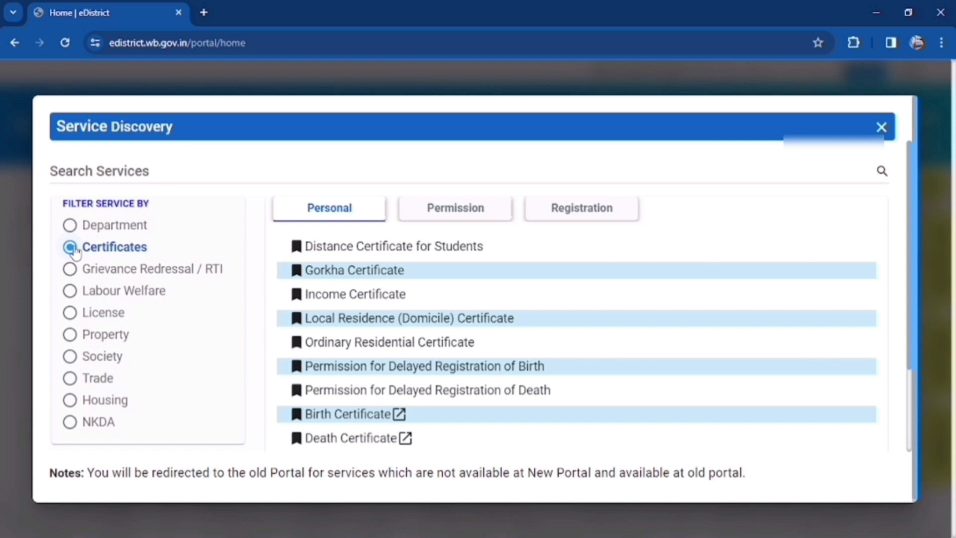
{"action": "left_click", "coordinate": [350, 297]}
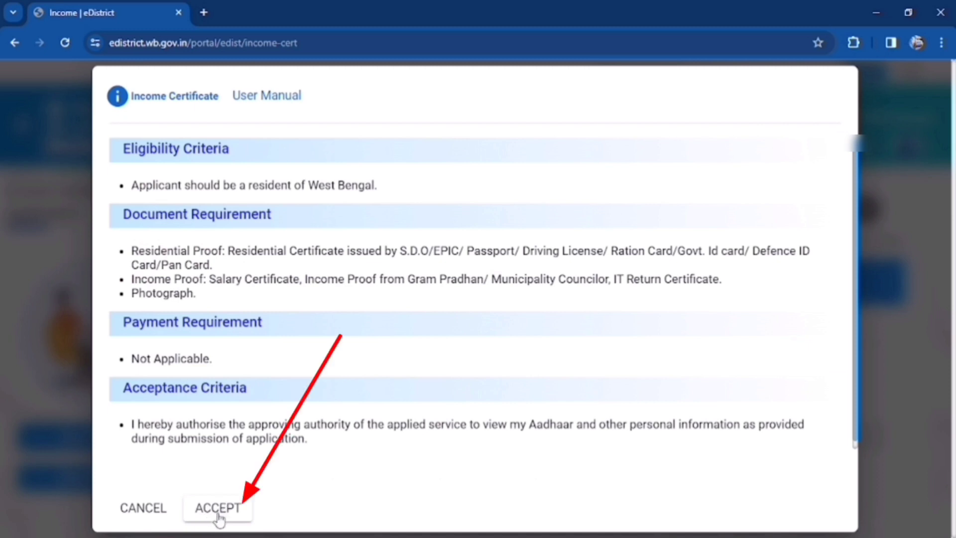
Accept the terms, set salutation Mr., and enter the applicant's first and last name
{"action": "left_click", "coordinate": [215, 510]}
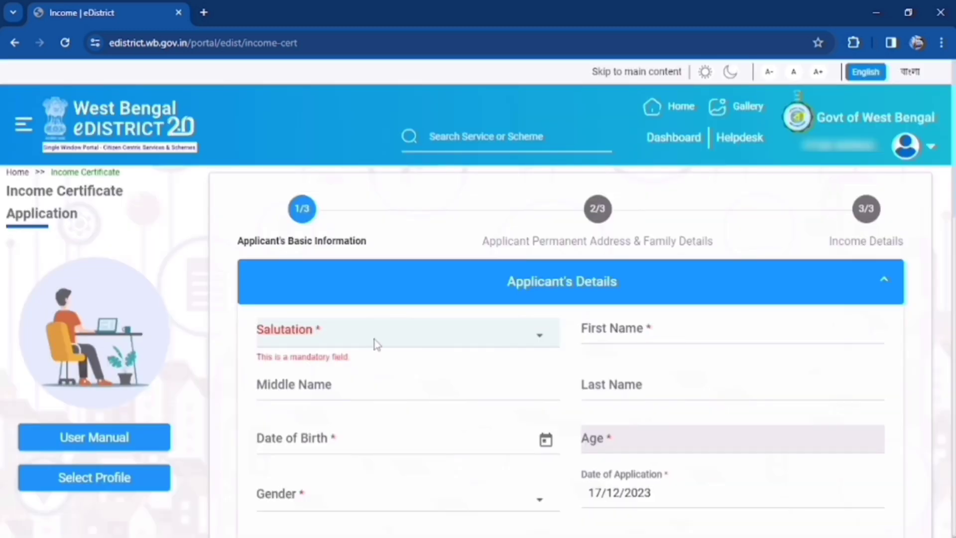
{"action": "left_click", "coordinate": [376, 344]}
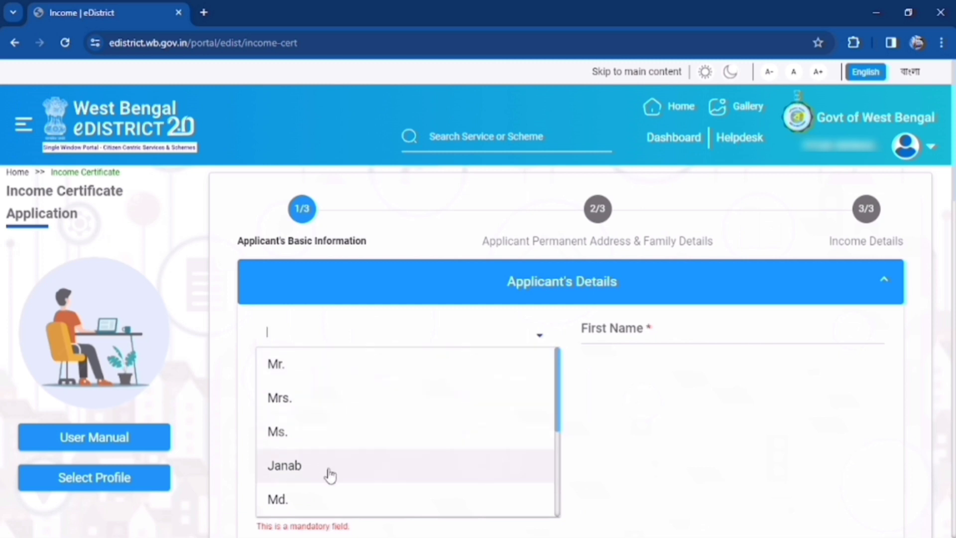
{"action": "left_click", "coordinate": [299, 364]}
{"action": "left_click", "coordinate": [641, 329]}
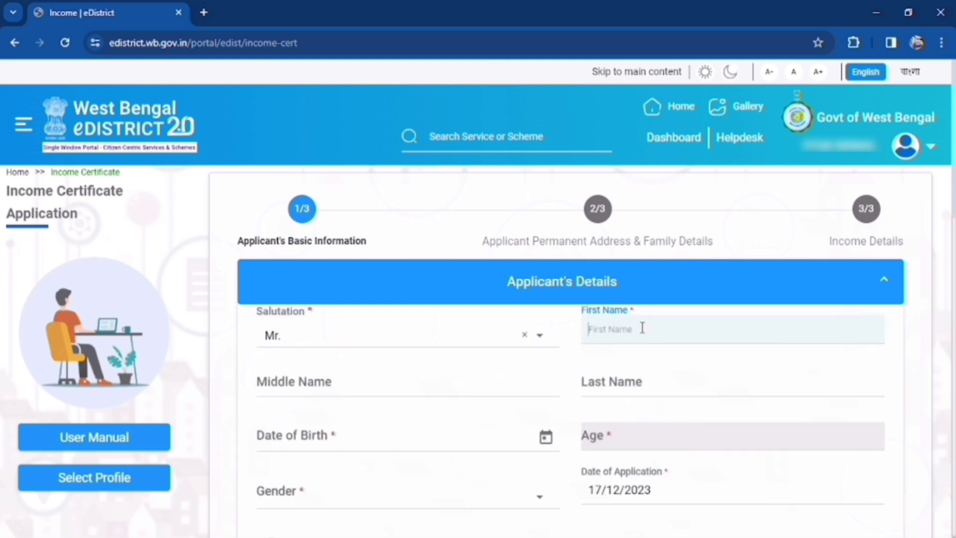
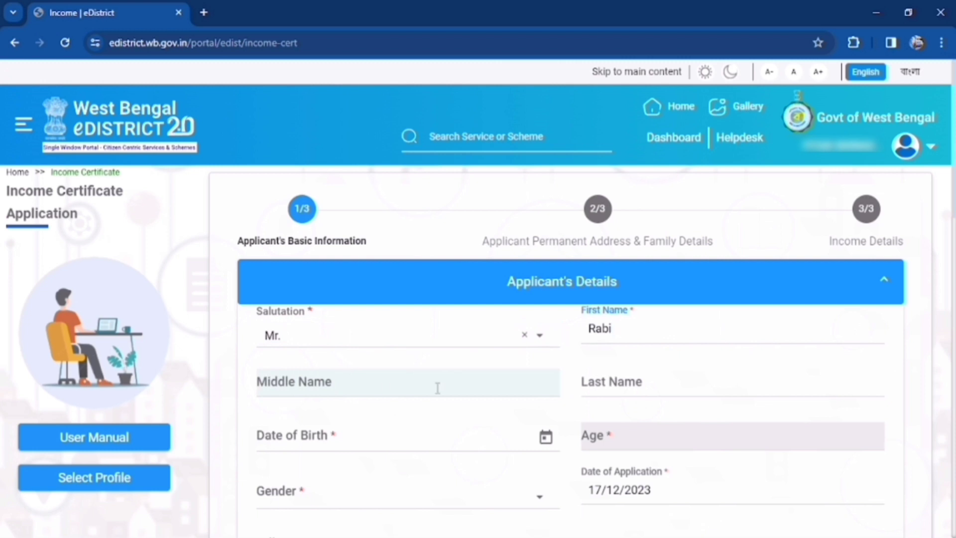
{"action": "left_click", "coordinate": [657, 385]}
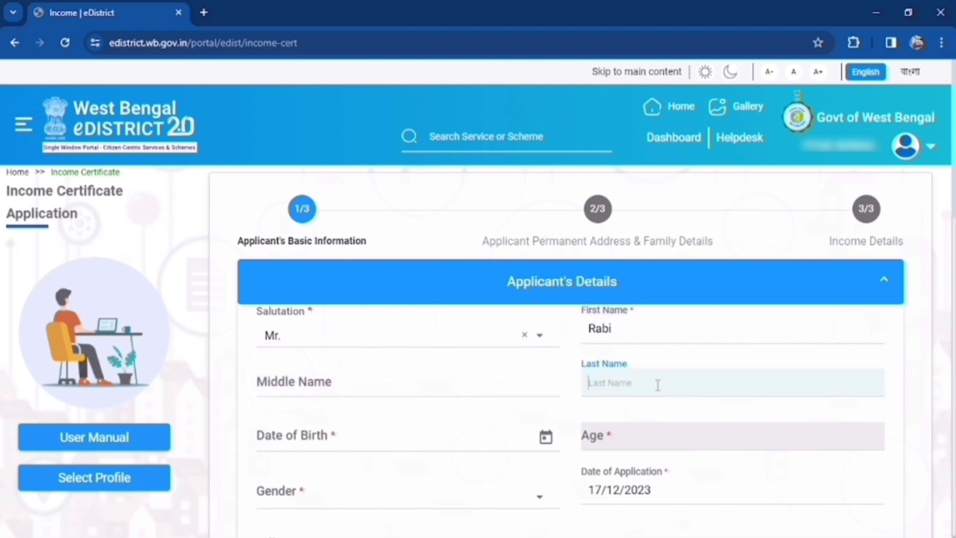
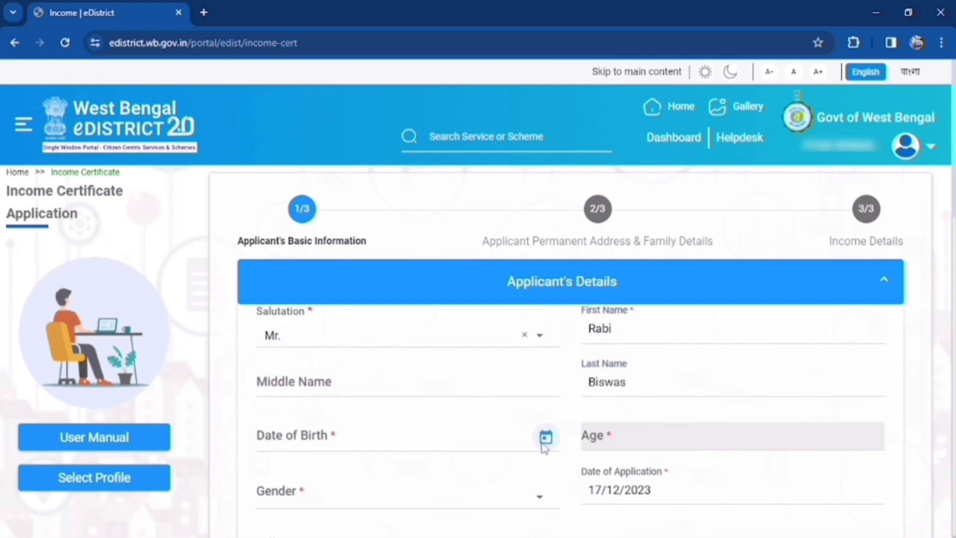
{"action": "left_click", "coordinate": [545, 438]}
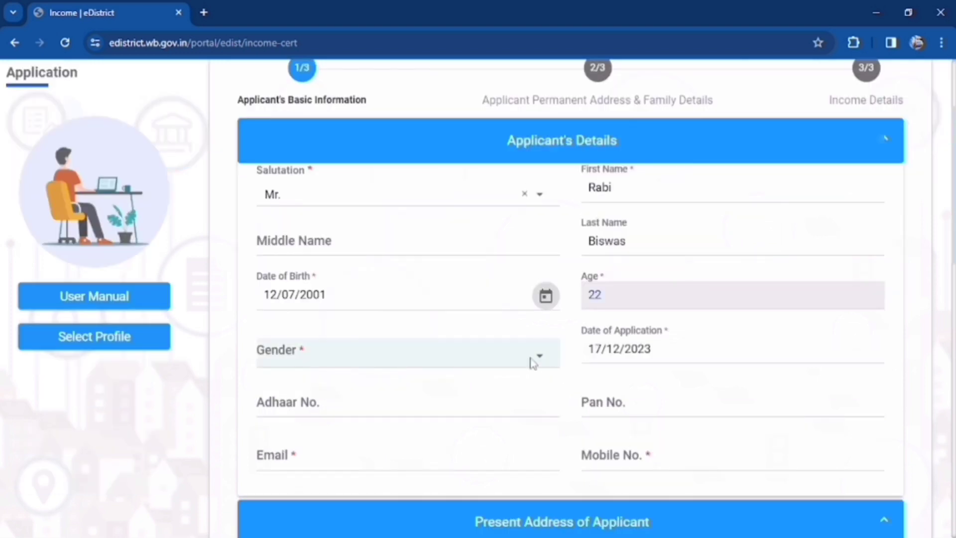
{"action": "left_click", "coordinate": [533, 363]}
{"action": "left_click", "coordinate": [491, 393]}
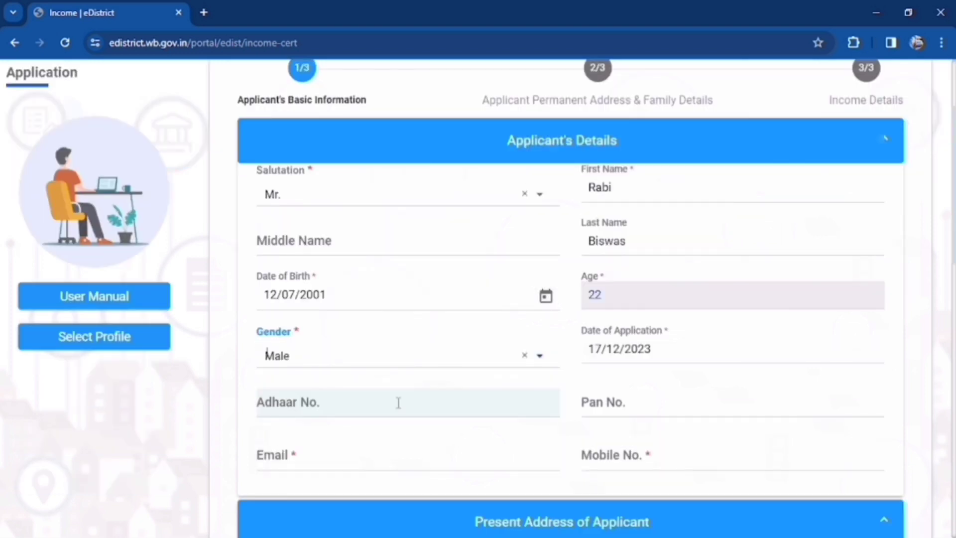
{"action": "left_click", "coordinate": [398, 402]}
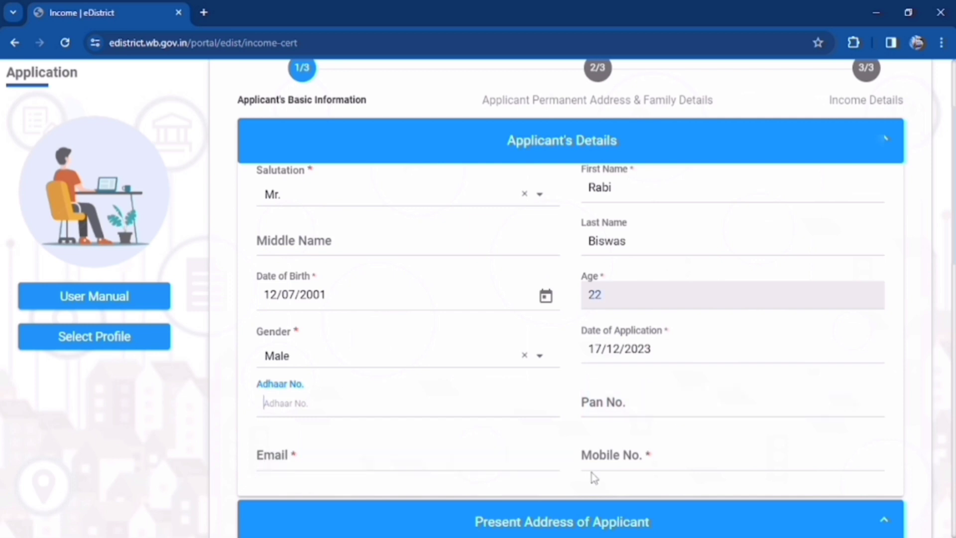
Review the address section's rural/urban options and save step 1 with Save & Next
{"action": "scroll", "coordinate": [711, 461], "scroll_direction": "down", "scroll_amount": 3}
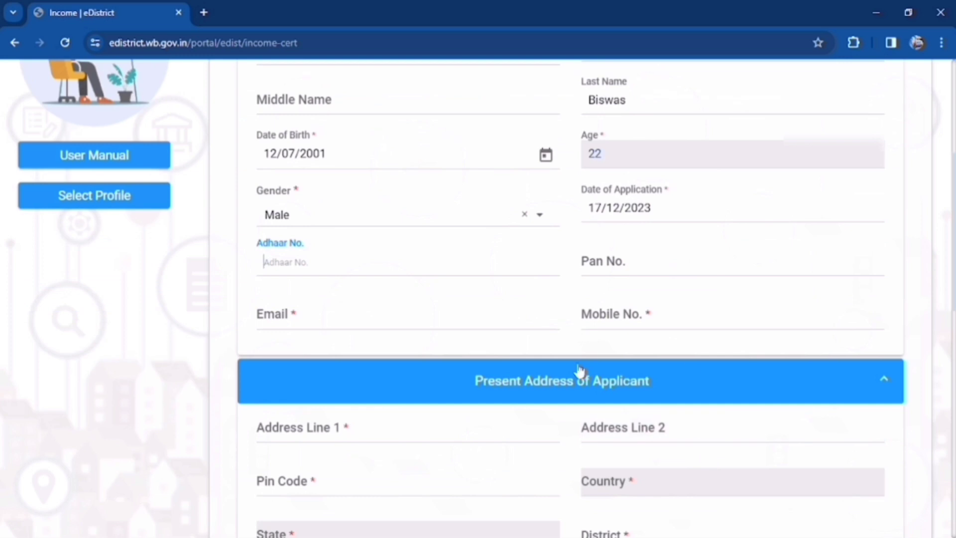
{"action": "scroll", "coordinate": [587, 393], "scroll_direction": "down", "scroll_amount": 2}
{"action": "scroll", "coordinate": [597, 397], "scroll_direction": "down", "scroll_amount": 3}
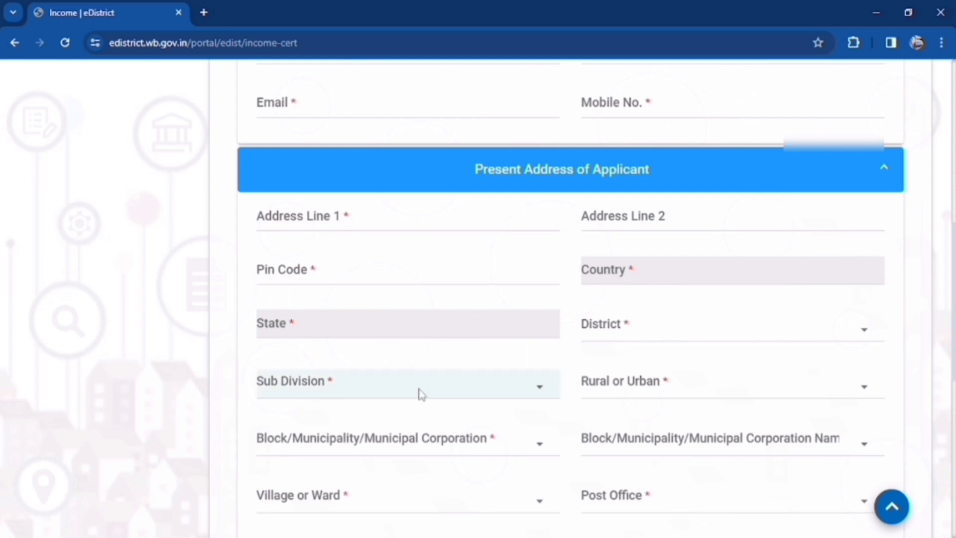
{"action": "left_click", "coordinate": [673, 389]}
{"action": "scroll", "coordinate": [672, 390], "scroll_direction": "down", "scroll_amount": 2}
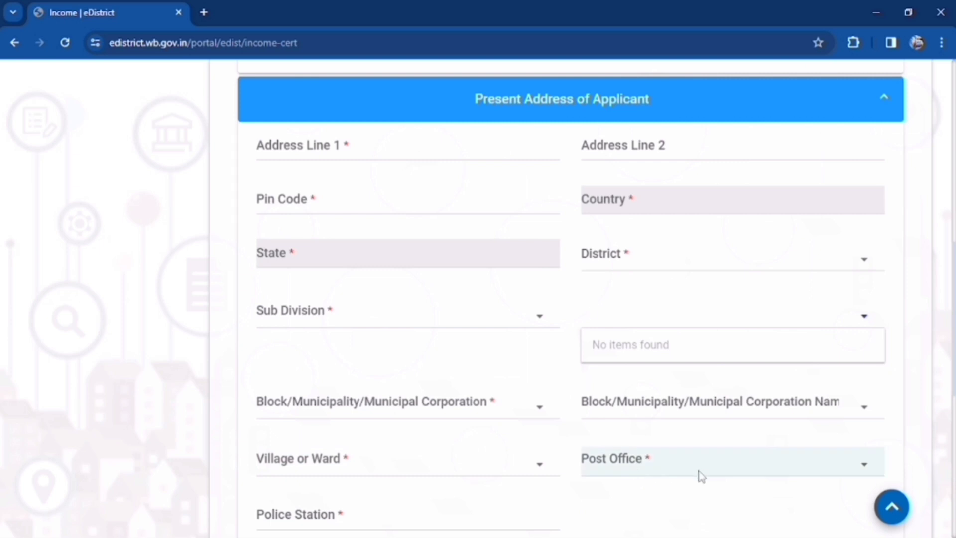
{"action": "scroll", "coordinate": [699, 475], "scroll_direction": "down", "scroll_amount": 3}
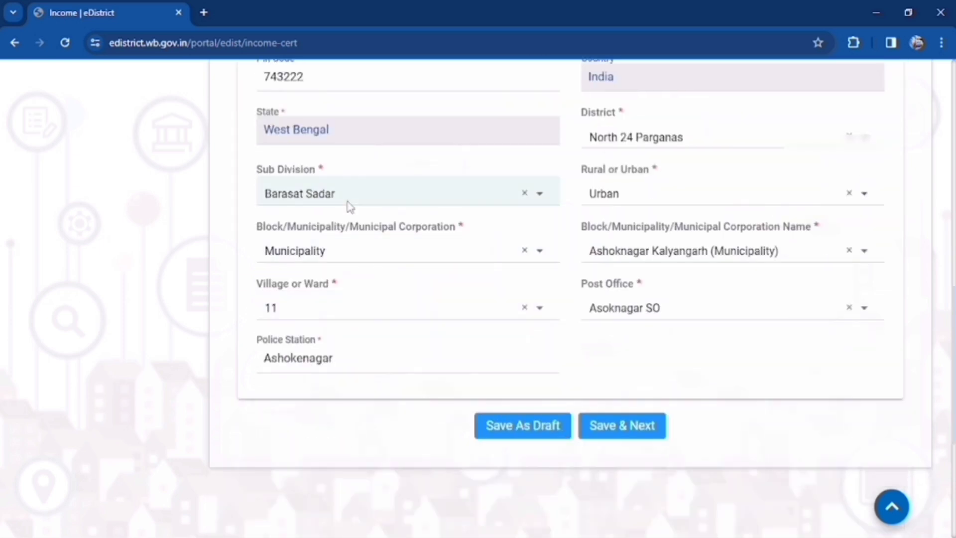
{"action": "left_click", "coordinate": [641, 436]}
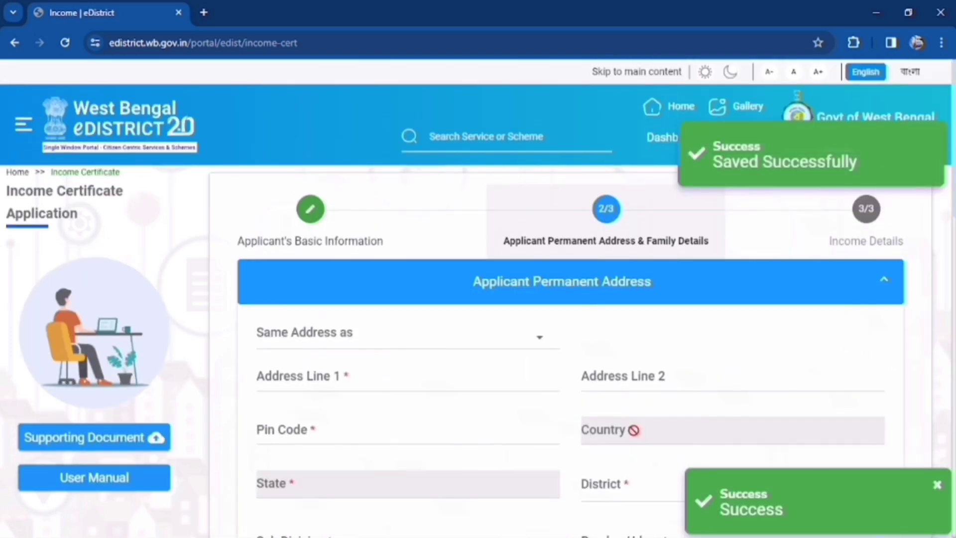
Reuse the present address as permanent address, set Minor/Student NO and Special Case Un-married
{"action": "left_click", "coordinate": [536, 343]}
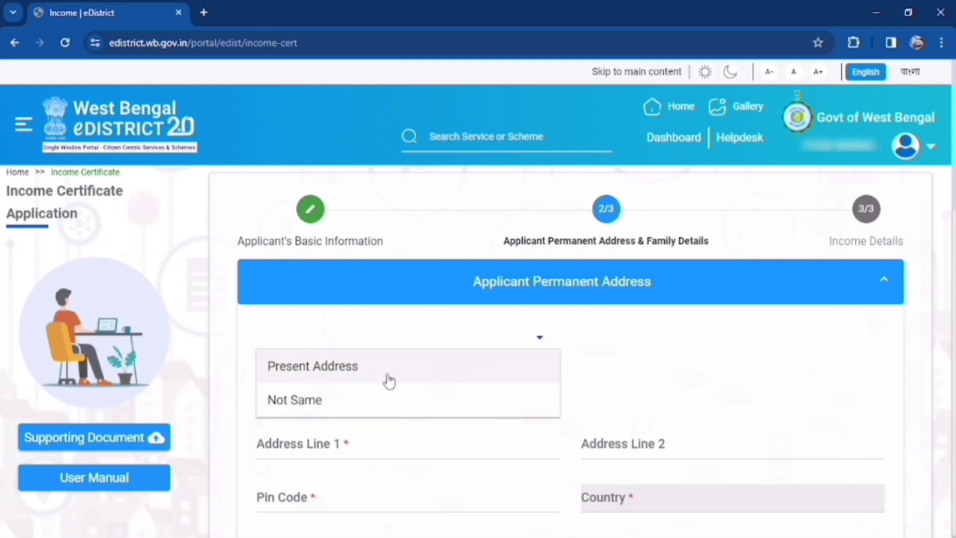
{"action": "left_click", "coordinate": [347, 373]}
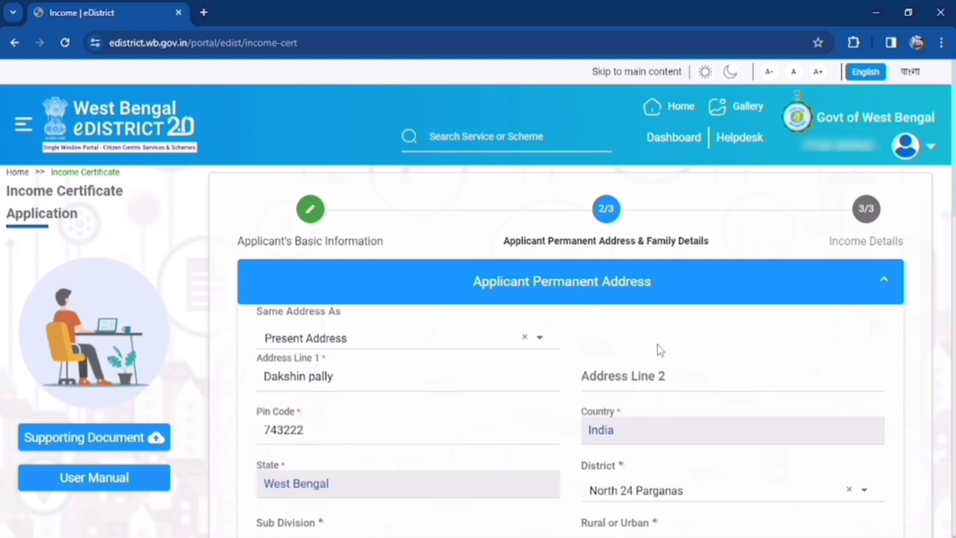
{"action": "scroll", "coordinate": [644, 350], "scroll_direction": "down", "scroll_amount": 5}
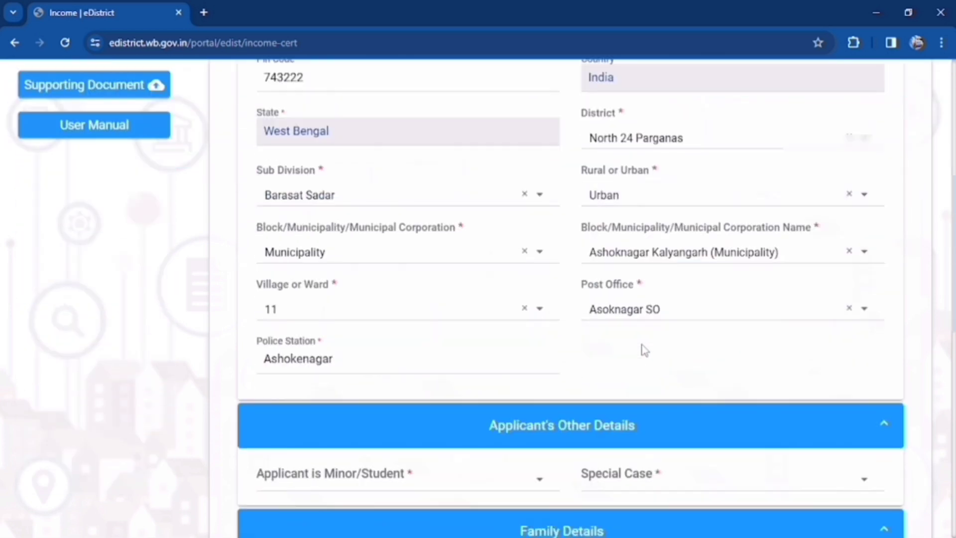
{"action": "scroll", "coordinate": [640, 348], "scroll_direction": "down", "scroll_amount": 5}
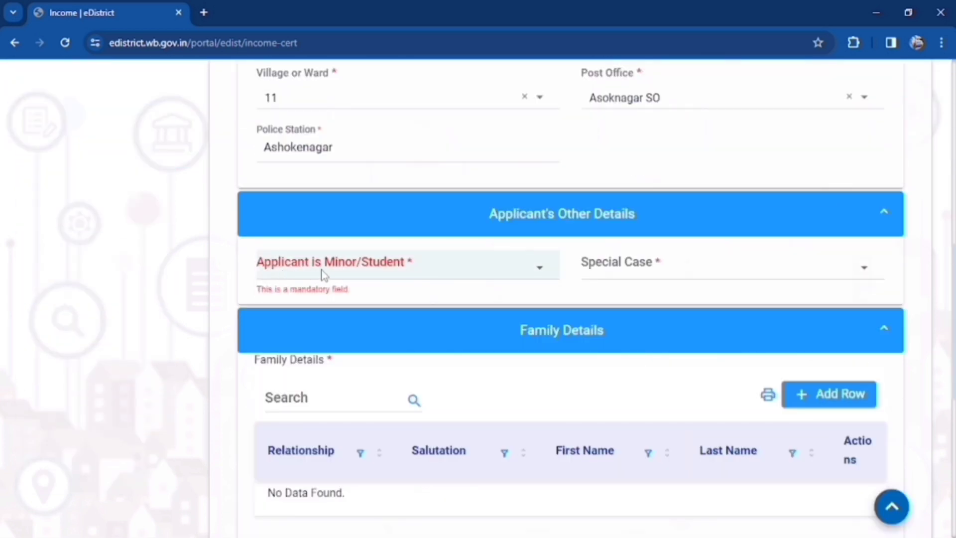
{"action": "left_click", "coordinate": [479, 273]}
{"action": "left_click", "coordinate": [373, 329]}
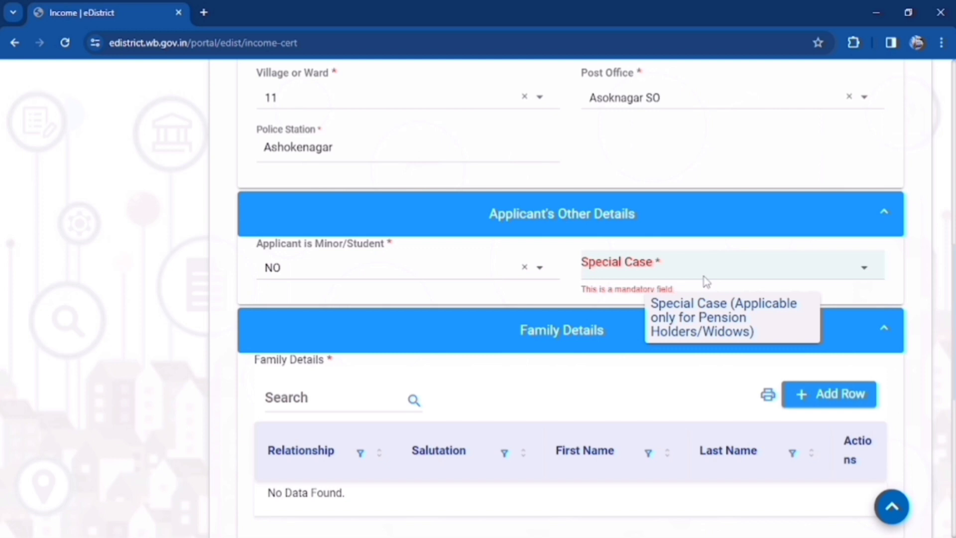
{"action": "left_click", "coordinate": [706, 282]}
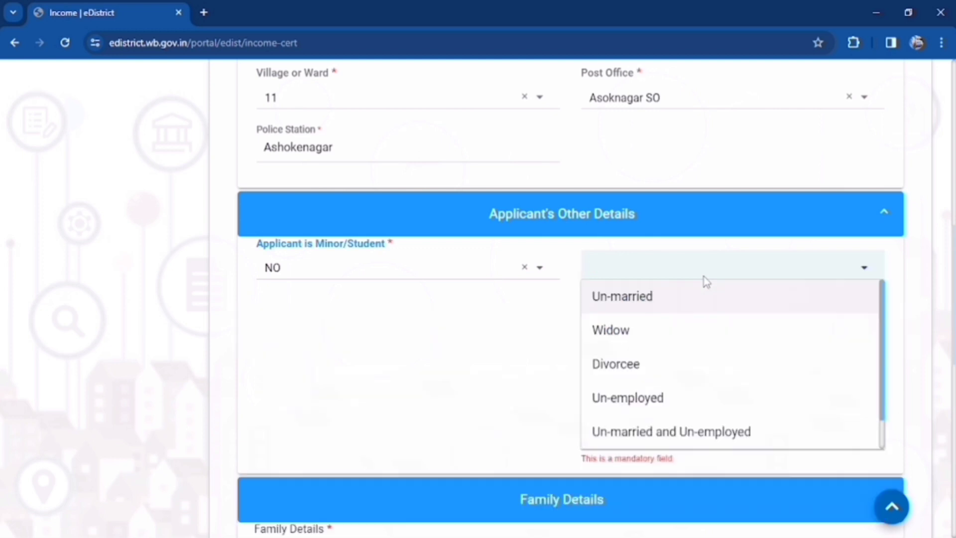
{"action": "left_click", "coordinate": [622, 296]}
Add the father (Mr.) with his first and last name to the family details
{"action": "scroll", "coordinate": [569, 213], "scroll_direction": "down", "scroll_amount": 3}
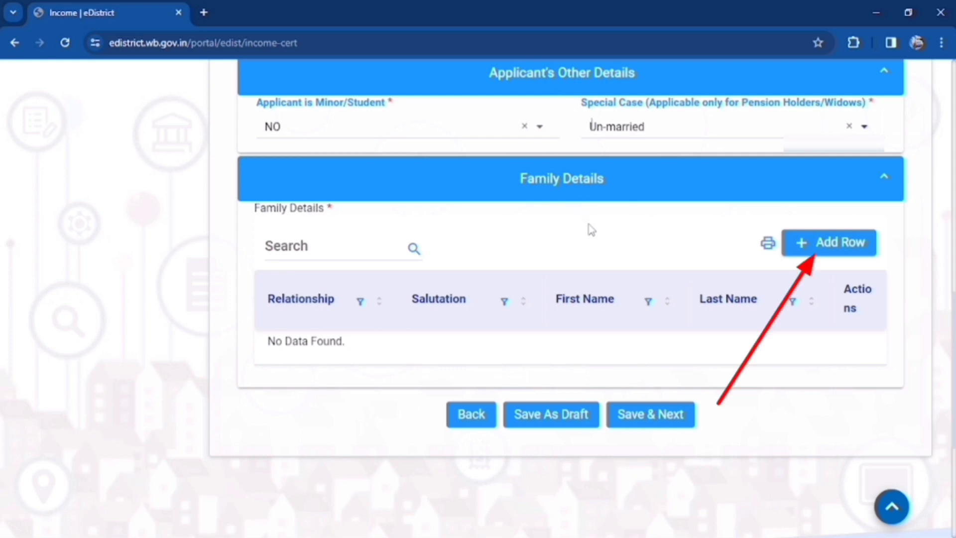
{"action": "left_click", "coordinate": [804, 248]}
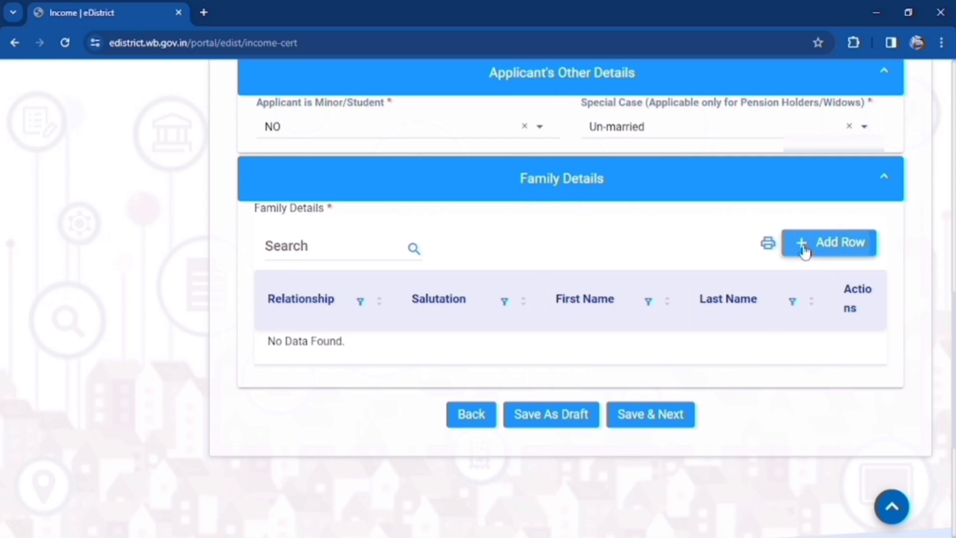
{"action": "left_click", "coordinate": [475, 393]}
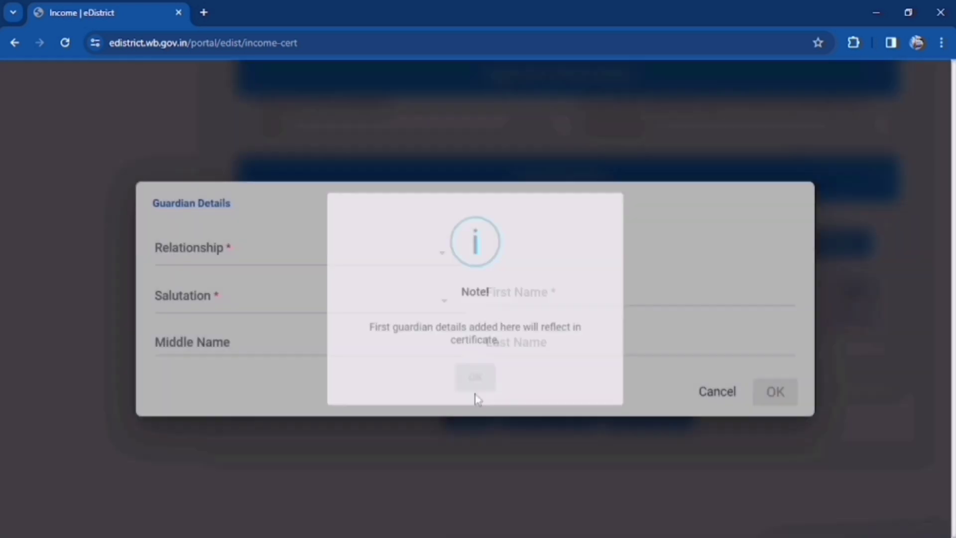
{"action": "left_click", "coordinate": [403, 262]}
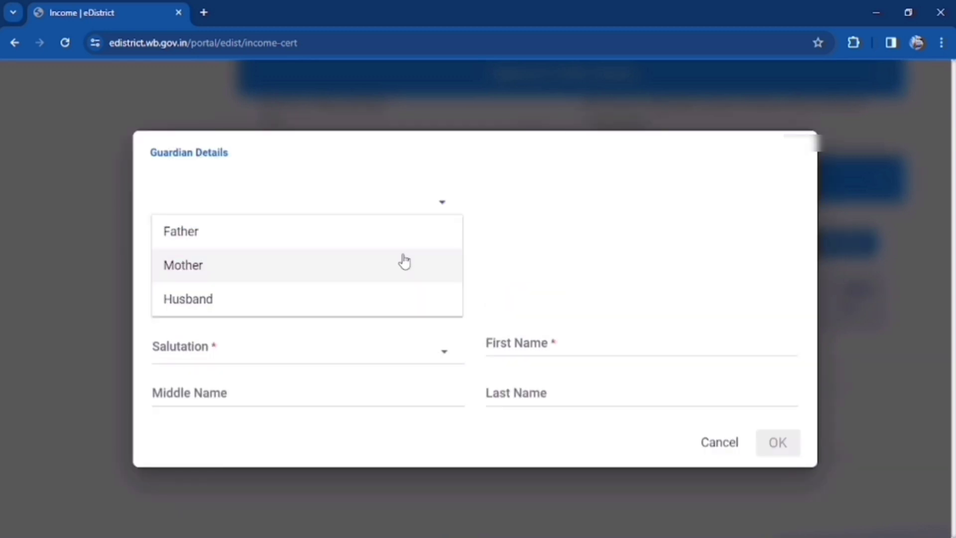
{"action": "left_click", "coordinate": [377, 240]}
{"action": "left_click", "coordinate": [321, 303]}
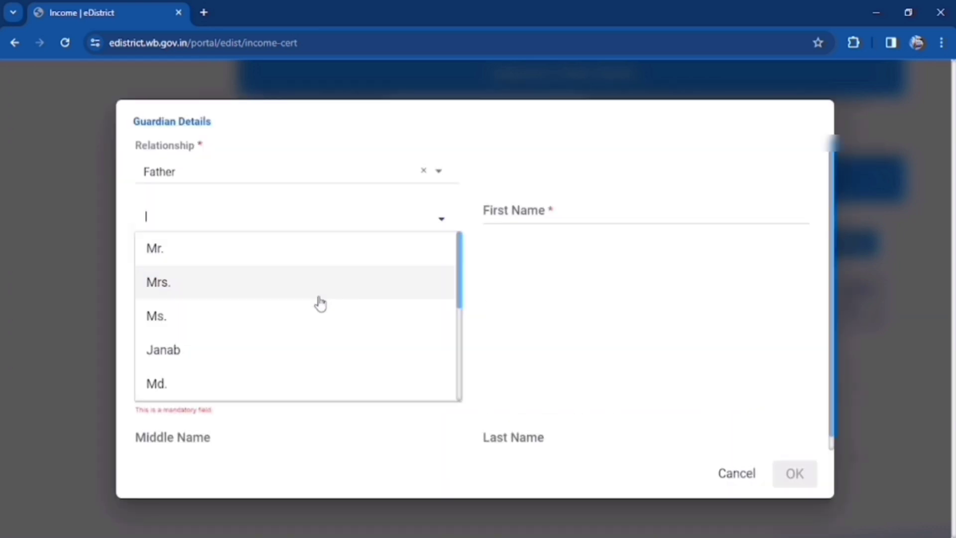
{"action": "left_click", "coordinate": [309, 265]}
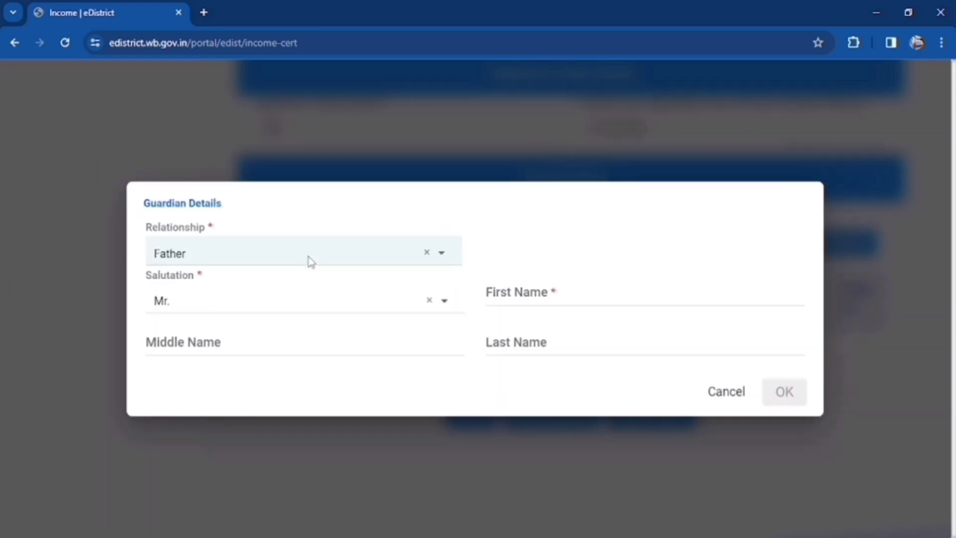
{"action": "left_click", "coordinate": [528, 292]}
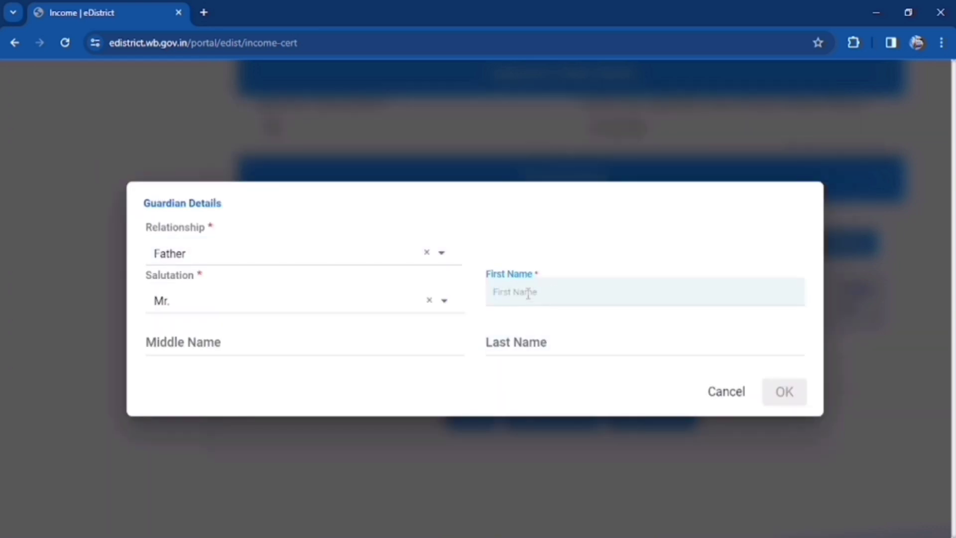
{"action": "left_click", "coordinate": [559, 341]}
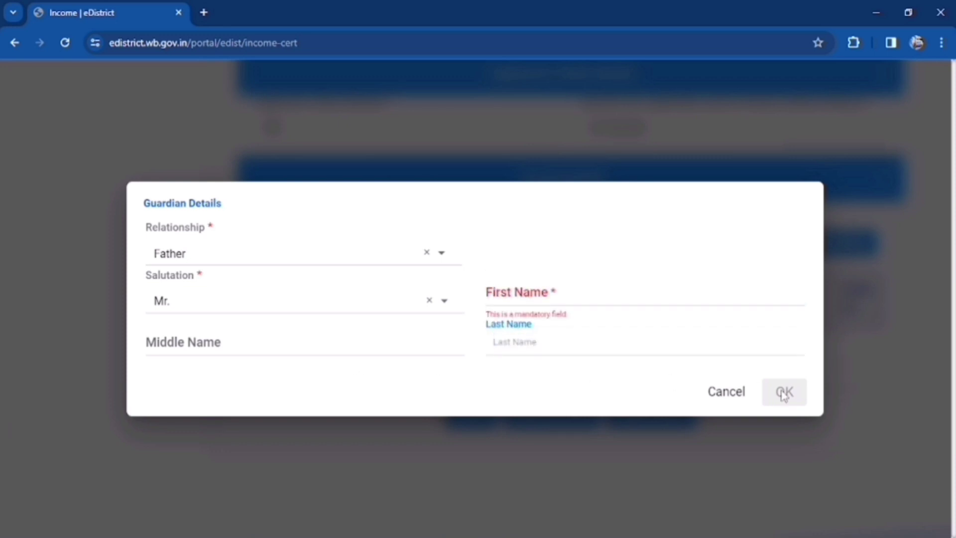
{"action": "left_click", "coordinate": [593, 299]}
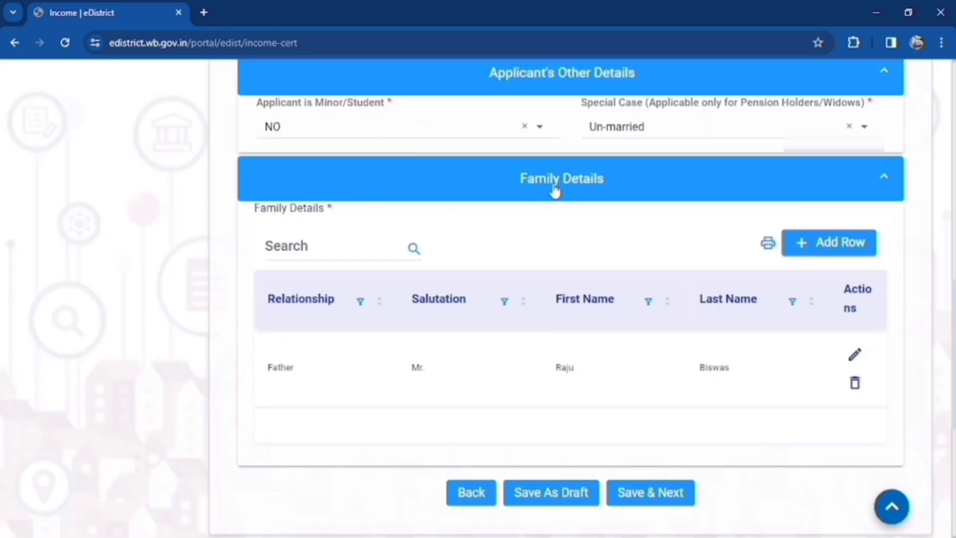
Save step 2, then enter monthly income 6000 and business 'farmer'
{"action": "left_click", "coordinate": [658, 505]}
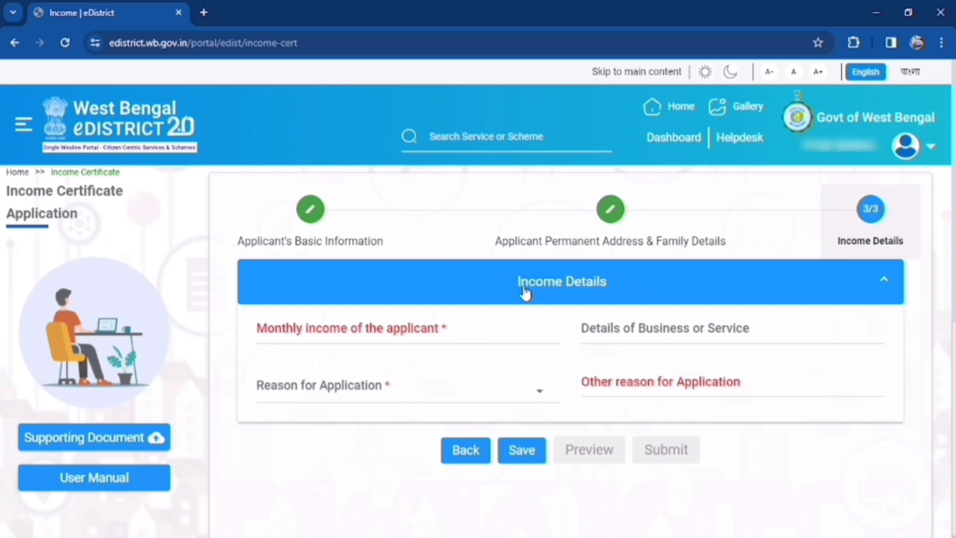
{"action": "left_click", "coordinate": [456, 338]}
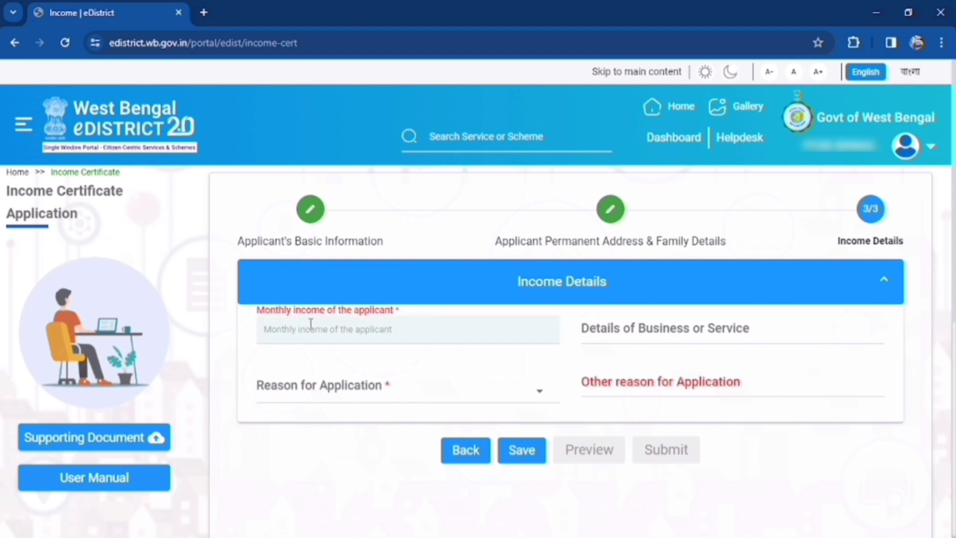
{"action": "type", "text": "6000"}
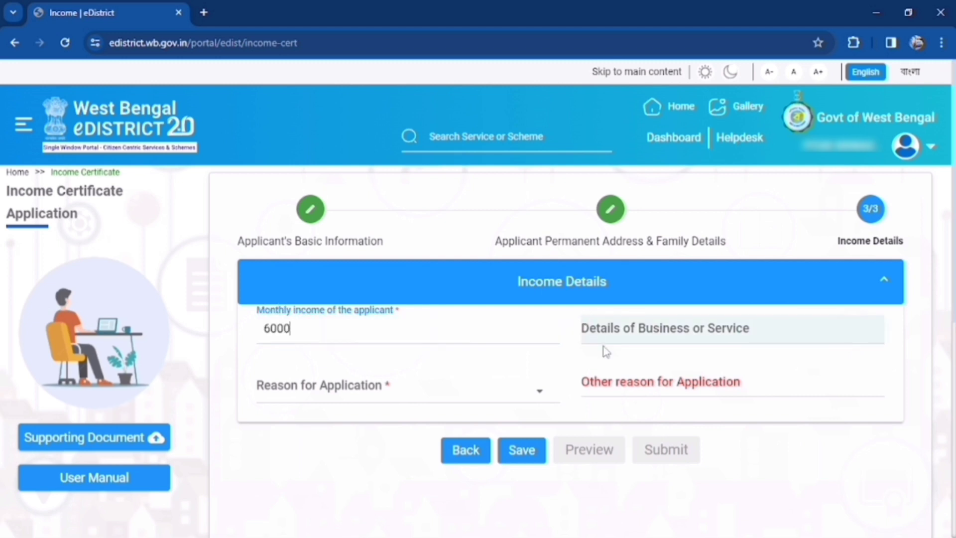
{"action": "left_click", "coordinate": [673, 327]}
{"action": "type", "text": "farmer"}
Set the application reason to Other, specify 'oasis scholarship', and save the income details
{"action": "left_click", "coordinate": [339, 390]}
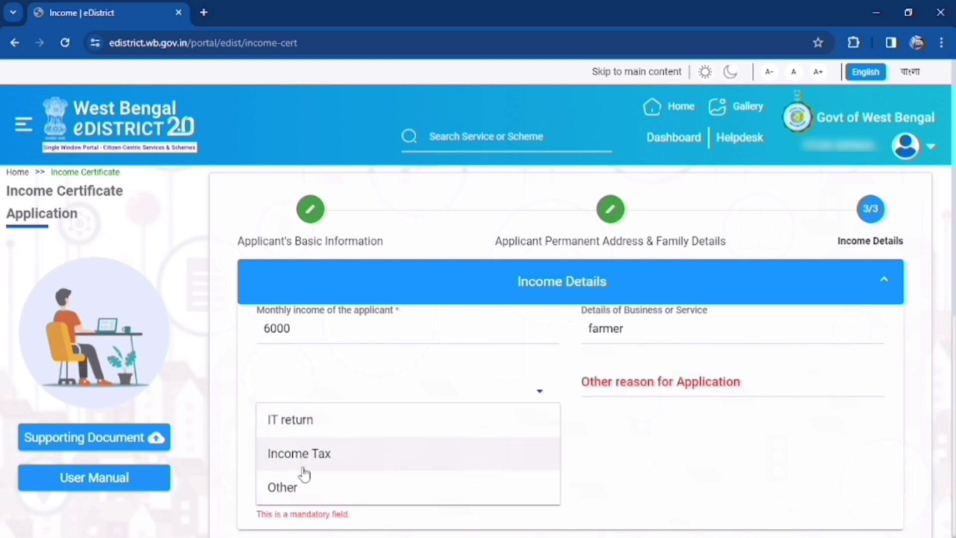
{"action": "left_click", "coordinate": [284, 490]}
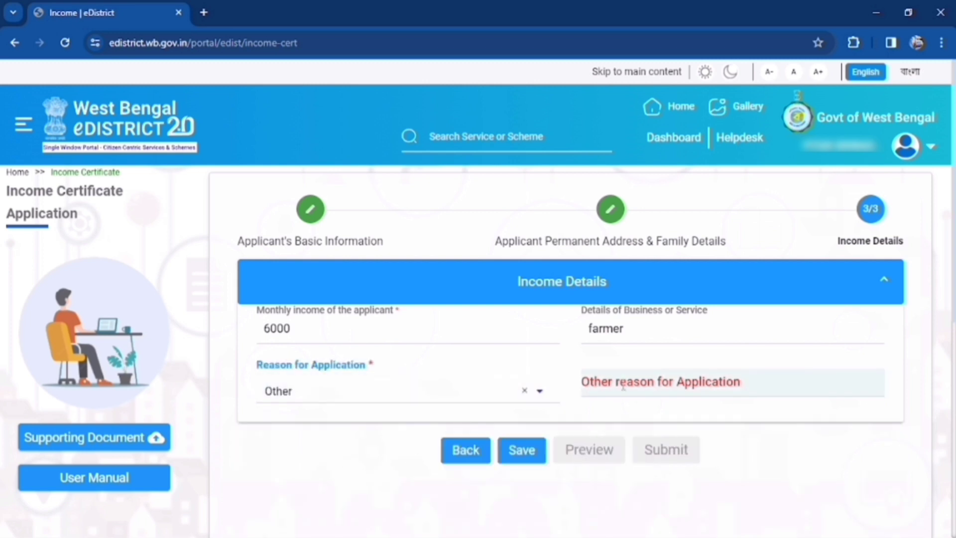
{"action": "left_click", "coordinate": [643, 385]}
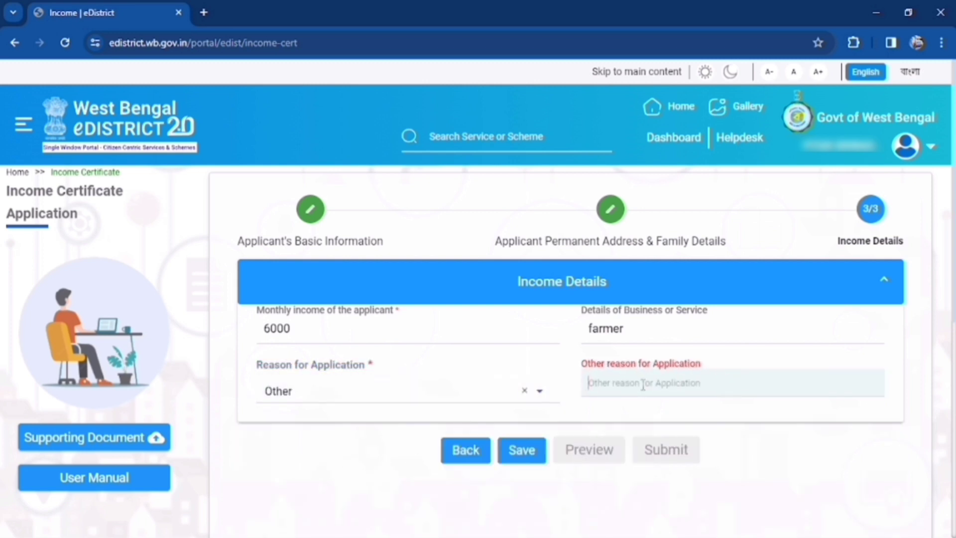
{"action": "type", "text": "oasis scholarship"}
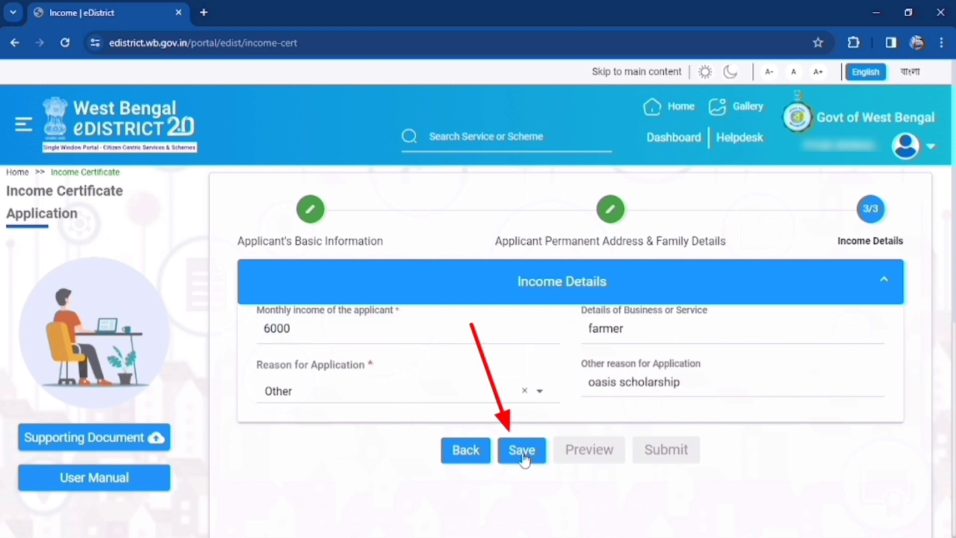
{"action": "left_click", "coordinate": [523, 450]}
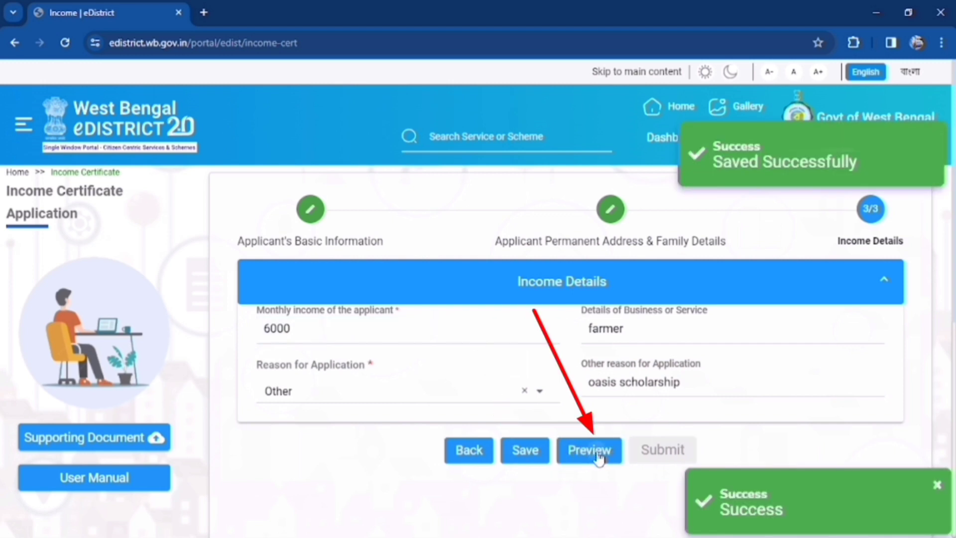
{"action": "left_click", "coordinate": [590, 450]}
{"action": "scroll", "coordinate": [575, 326], "scroll_direction": "down", "scroll_amount": 5}
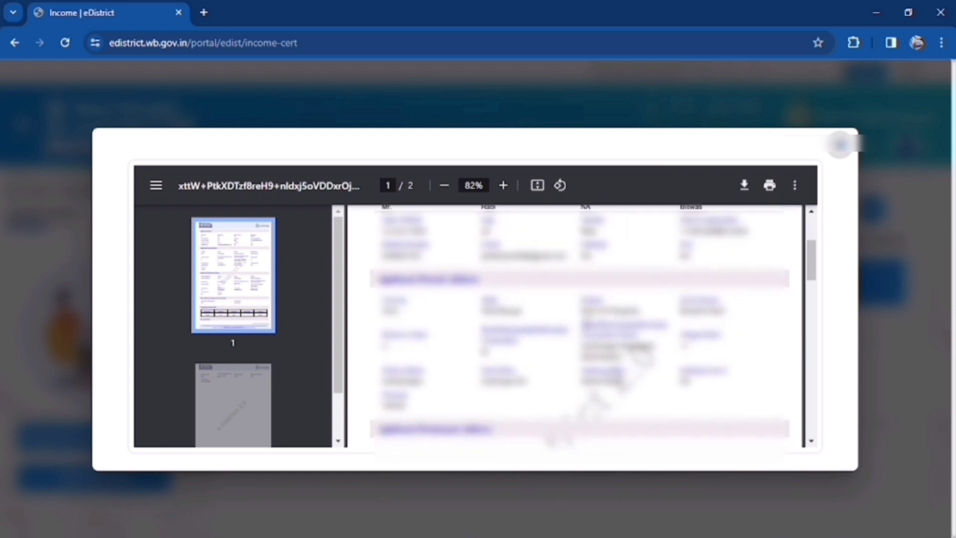
{"action": "scroll", "coordinate": [758, 207], "scroll_direction": "down", "scroll_amount": 5}
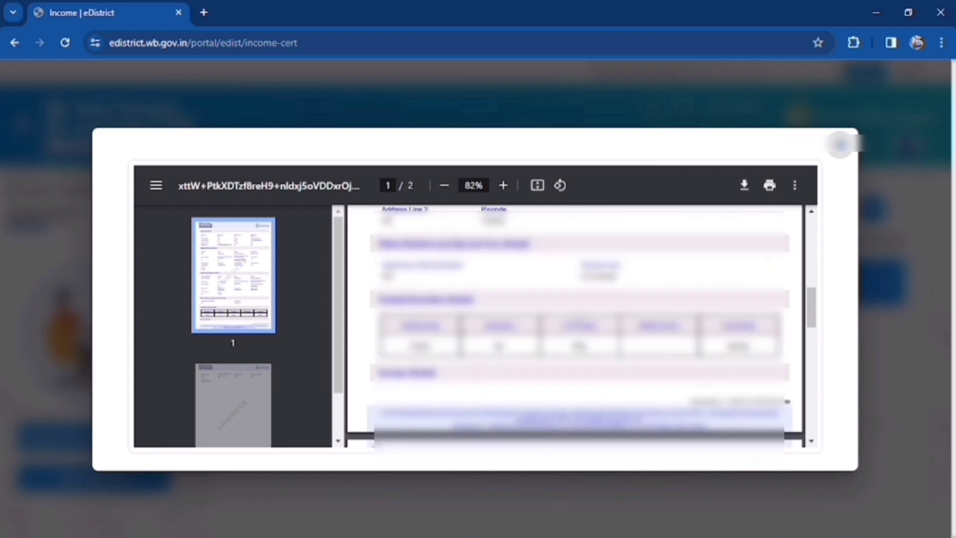
{"action": "scroll", "coordinate": [758, 206], "scroll_direction": "up", "scroll_amount": 8}
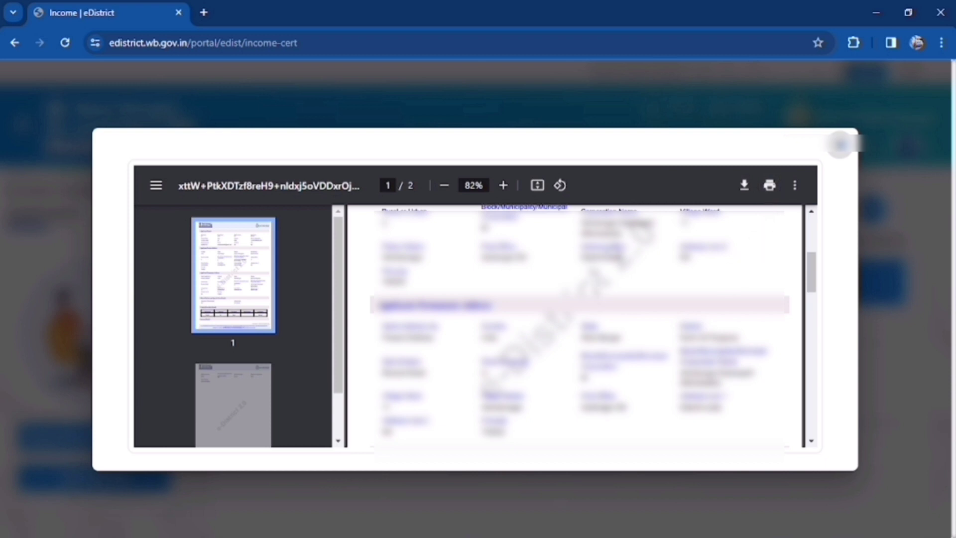
{"action": "left_click", "coordinate": [841, 146]}
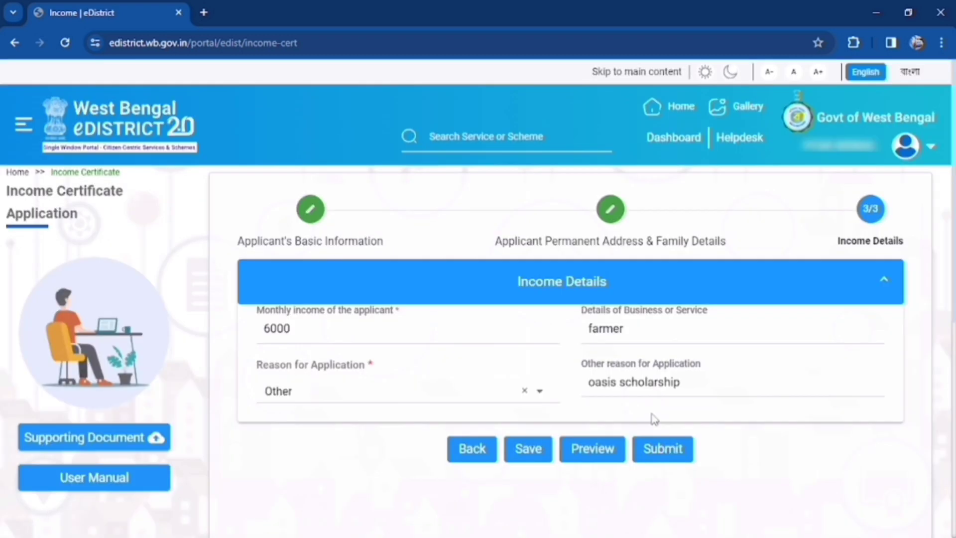
Open the Documents dialog and attach the Aadhar Card file as residential proof
{"action": "left_click", "coordinate": [663, 448]}
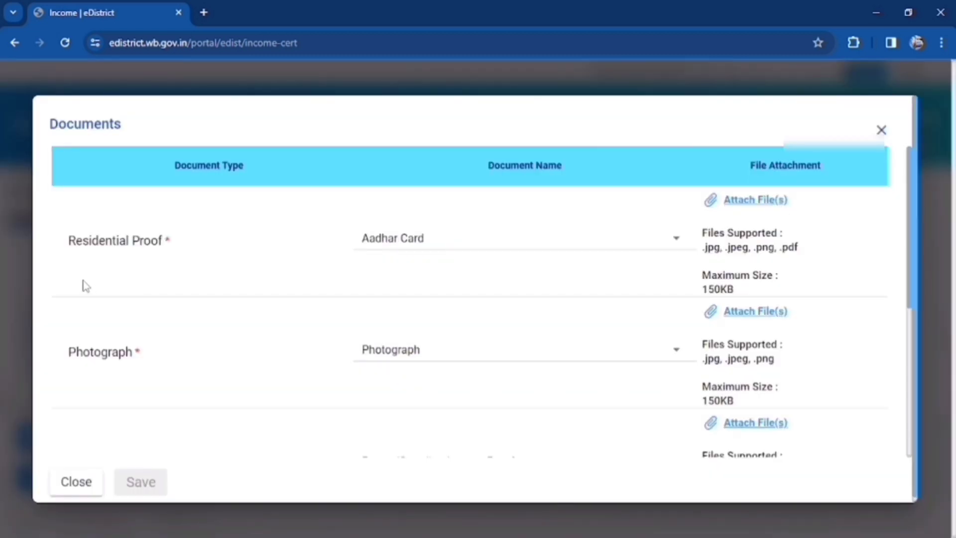
{"action": "left_click", "coordinate": [587, 247]}
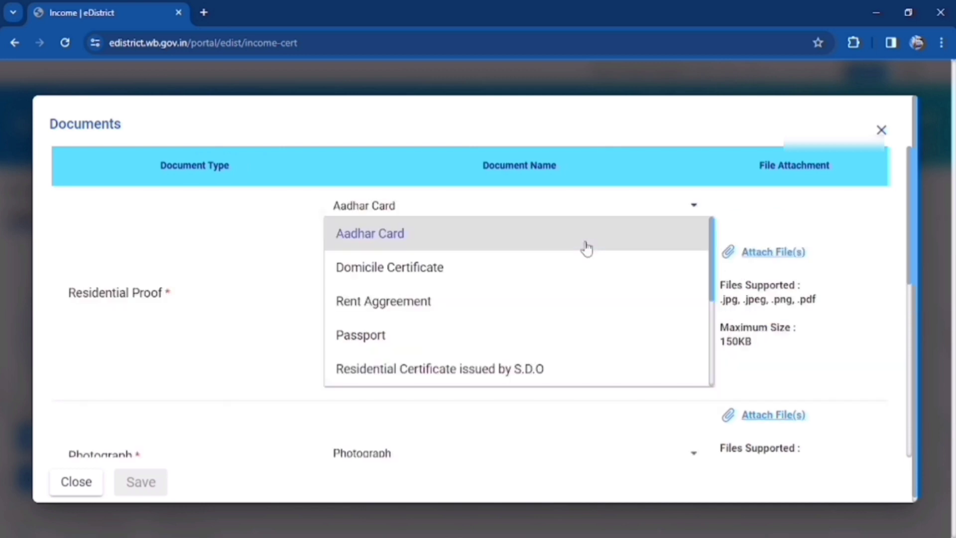
{"action": "left_click", "coordinate": [583, 248]}
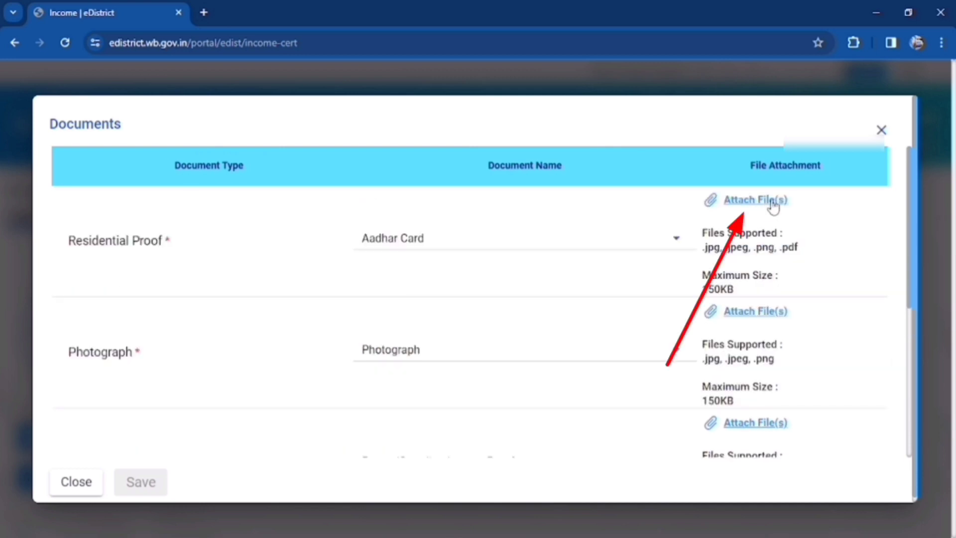
{"action": "left_click", "coordinate": [770, 201]}
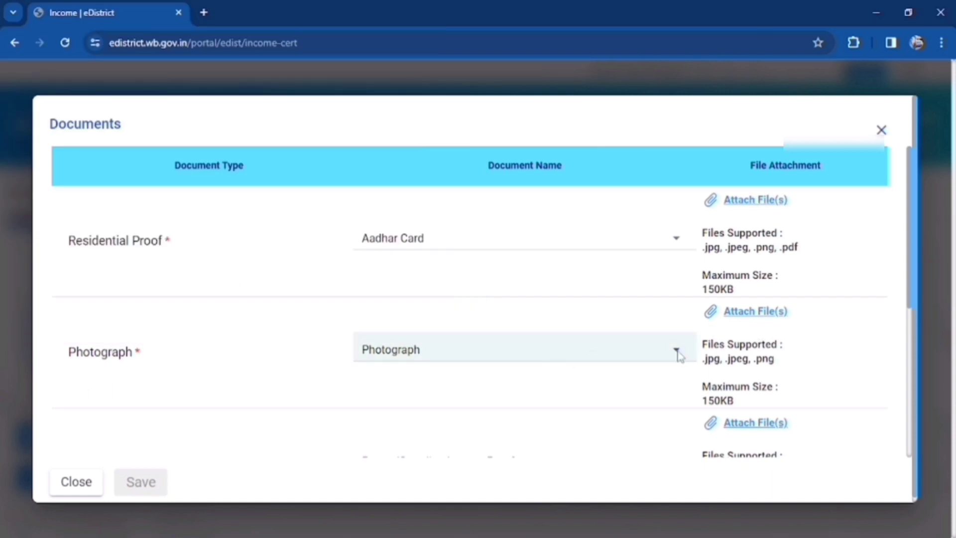
{"action": "scroll", "coordinate": [564, 355], "scroll_direction": "down", "scroll_amount": 3}
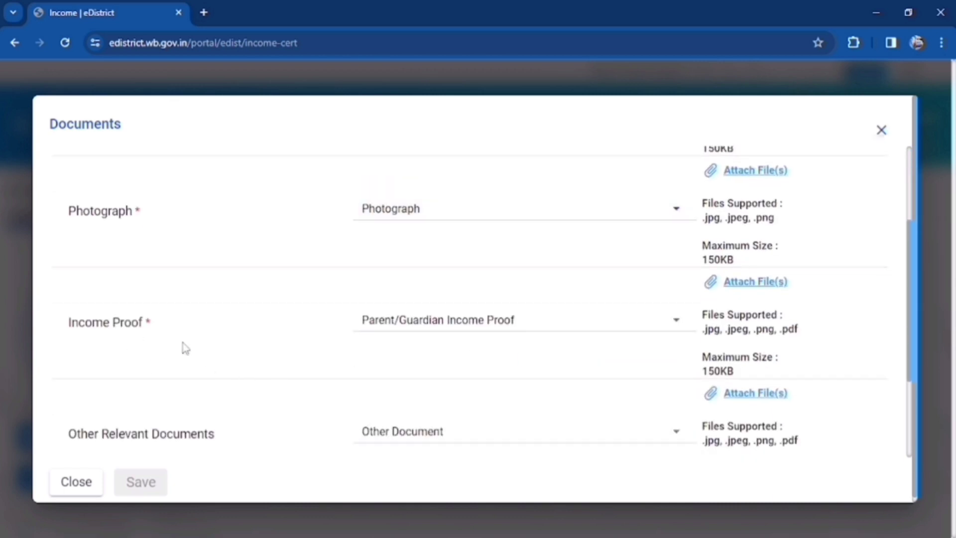
Choose Gram Pradhan/Municipality Councilor income proof and Other Document, accept the declaration, and save
{"action": "left_click", "coordinate": [603, 329]}
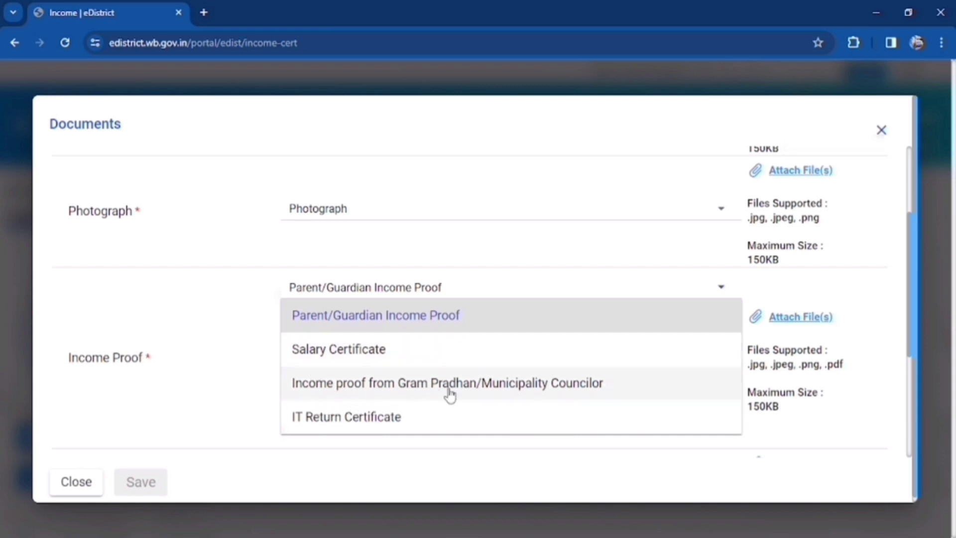
{"action": "left_click", "coordinate": [527, 387]}
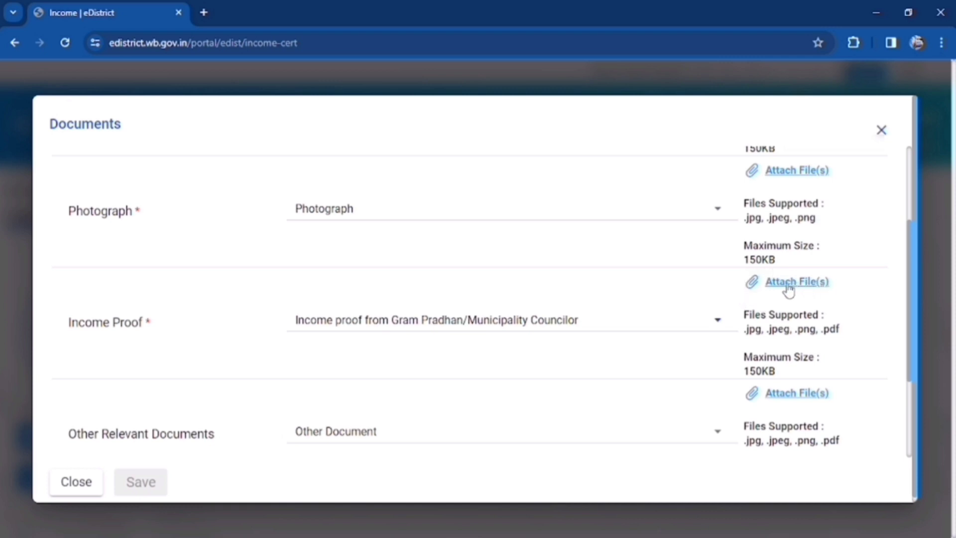
{"action": "scroll", "coordinate": [372, 395], "scroll_direction": "down", "scroll_amount": 2}
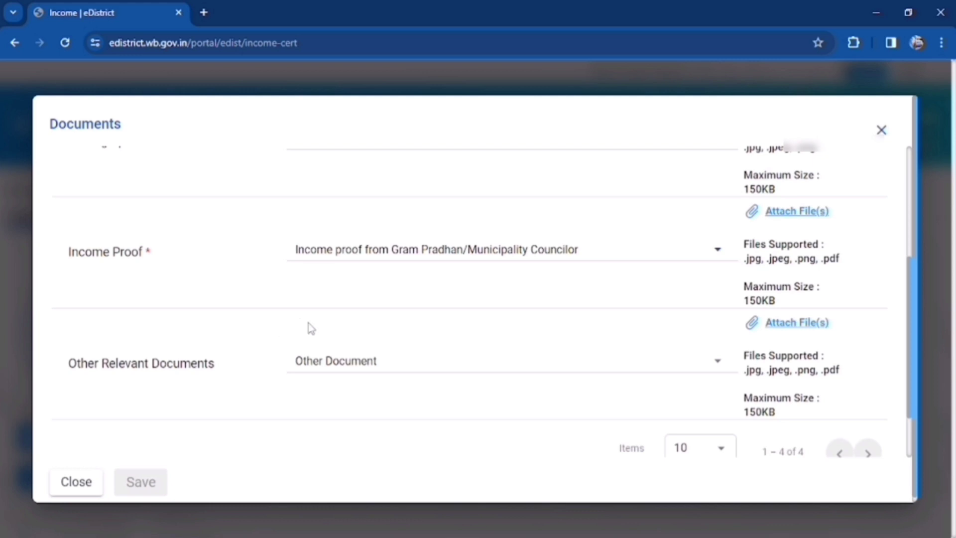
{"action": "left_click", "coordinate": [500, 355]}
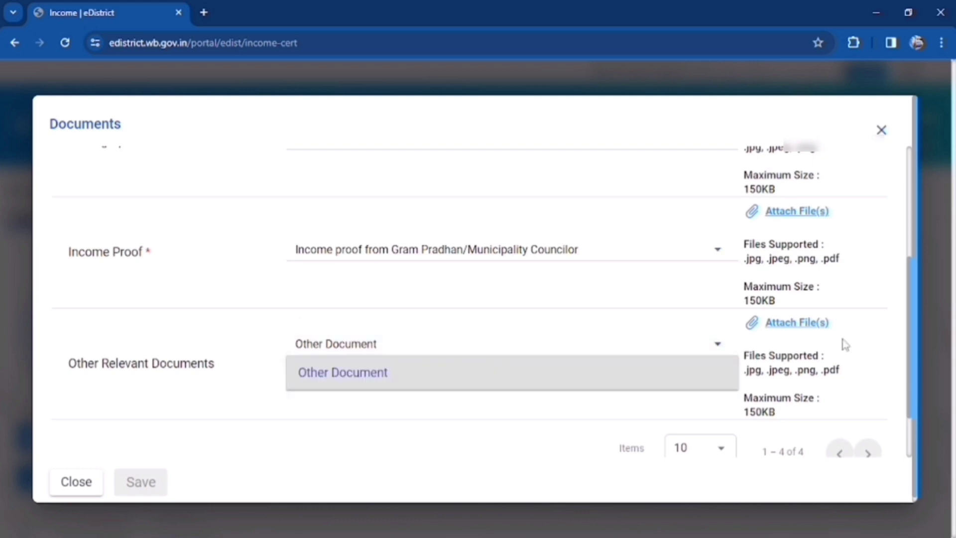
{"action": "left_click", "coordinate": [538, 374]}
{"action": "scroll", "coordinate": [537, 377], "scroll_direction": "down", "scroll_amount": 2}
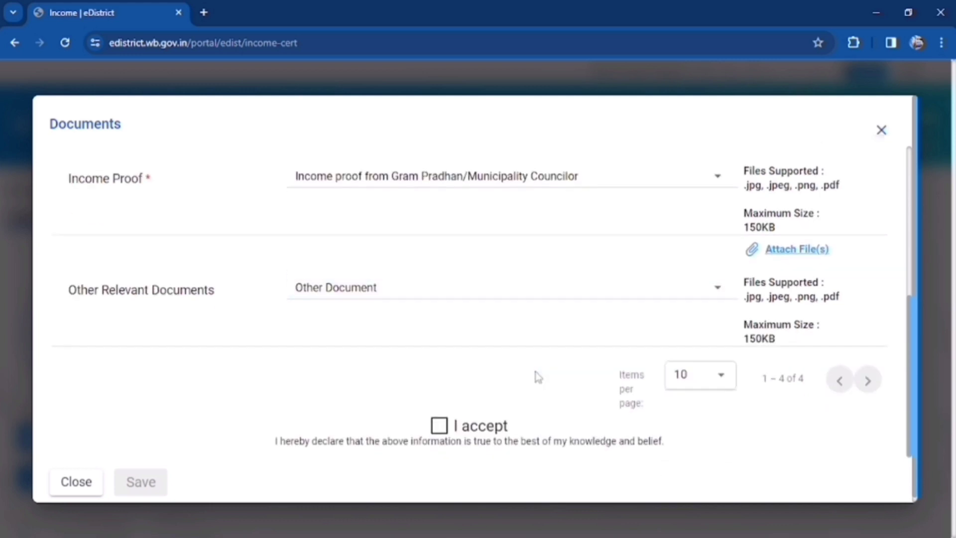
{"action": "left_click", "coordinate": [439, 427]}
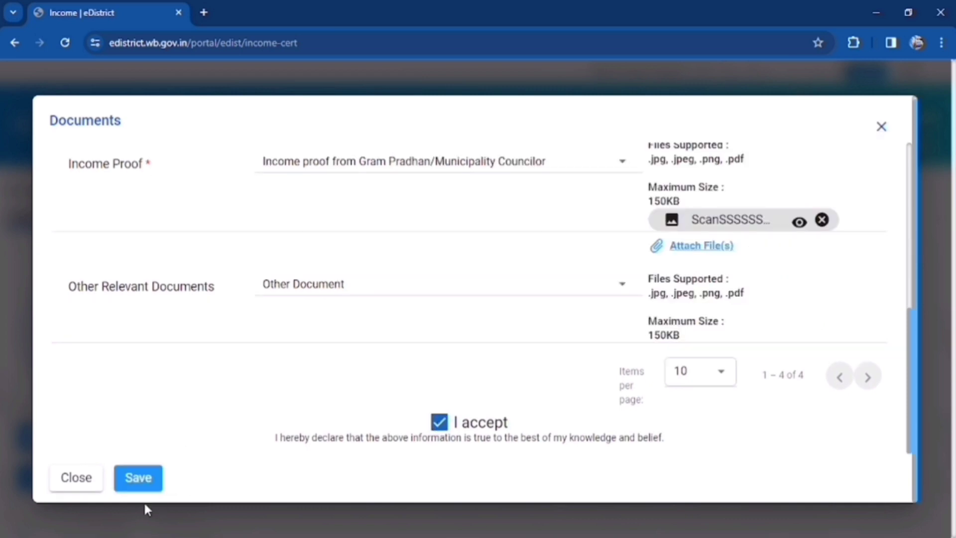
{"action": "left_click", "coordinate": [138, 478]}
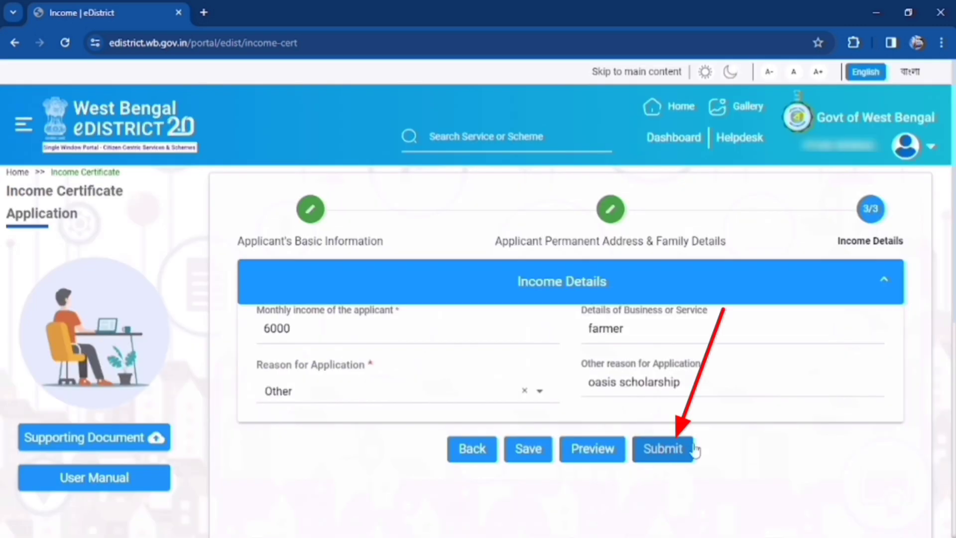
Submit the application, check the AIN and acknowledgement download options, then close to the Dashboard
{"action": "left_click", "coordinate": [664, 451]}
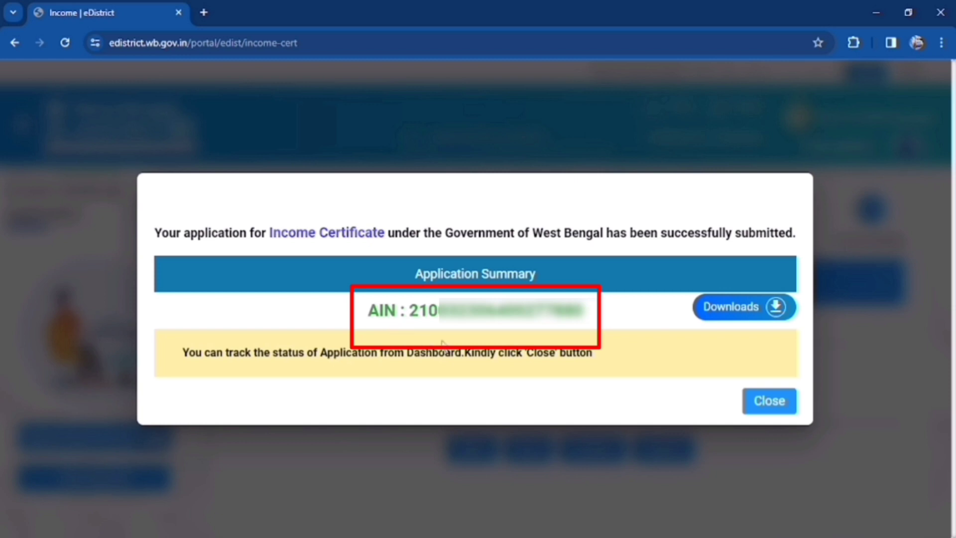
{"action": "left_click", "coordinate": [773, 308]}
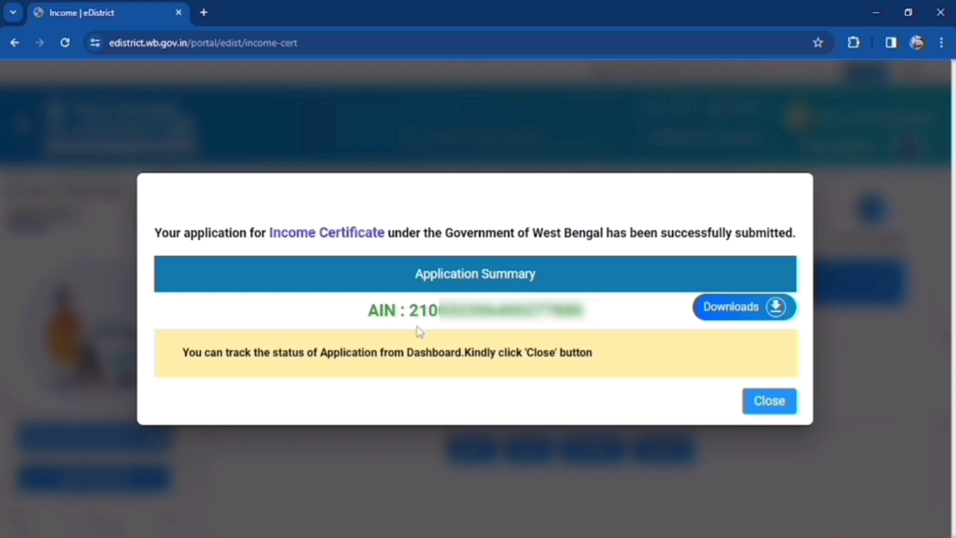
{"action": "left_click", "coordinate": [785, 404]}
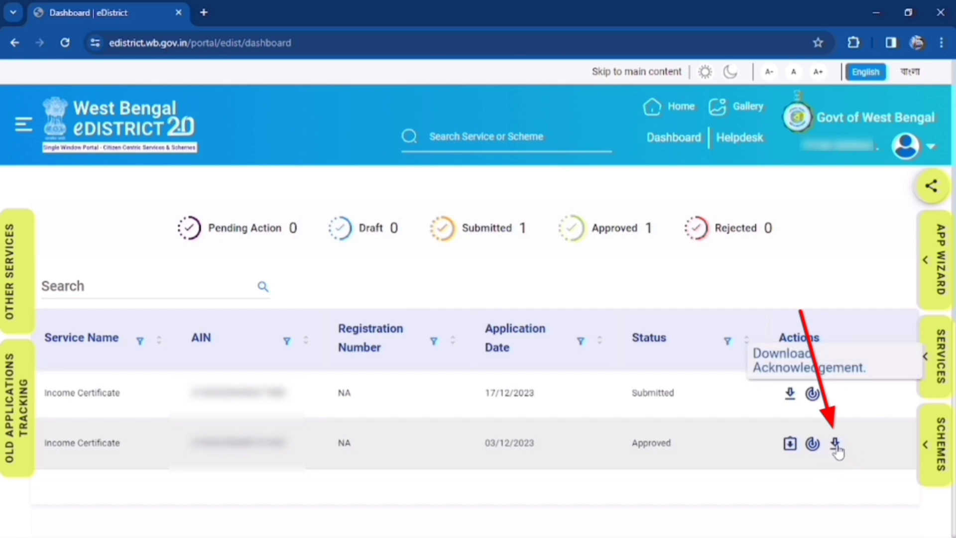
Download the acknowledgement for the approved 03/12/2023 Income Certificate application from its Actions column
{"action": "left_click", "coordinate": [836, 445]}
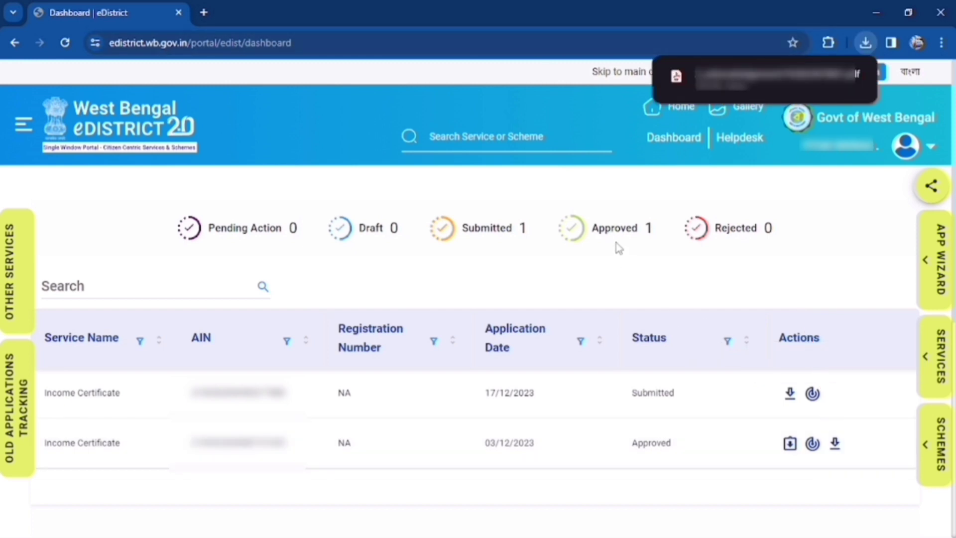